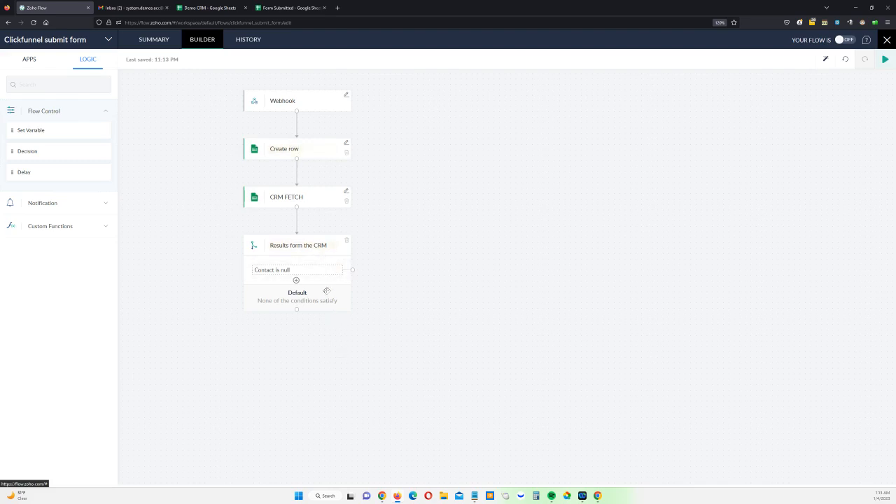
# Open the 'Contact is null' condition on the decision node for editing
pyautogui.click(327, 272)
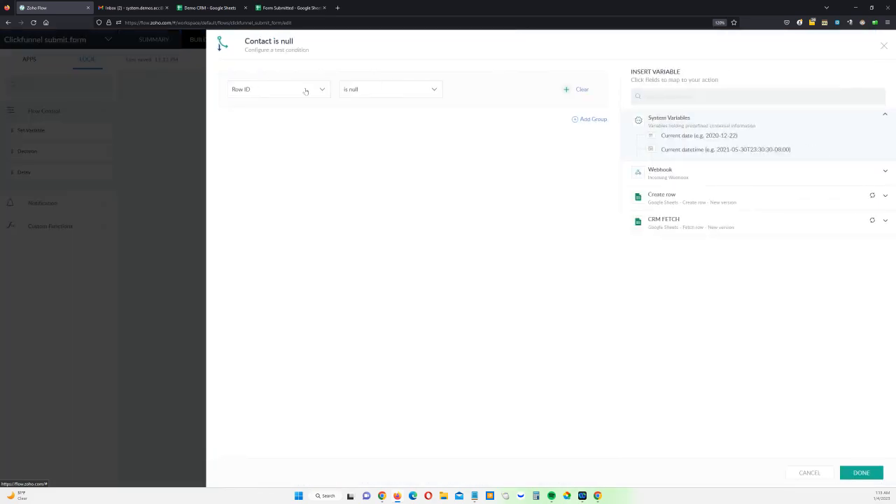
# Keep the 'Contact is null' condition testing Row ID is null and save it
pyautogui.click(303, 89)
pyautogui.write('Ro')
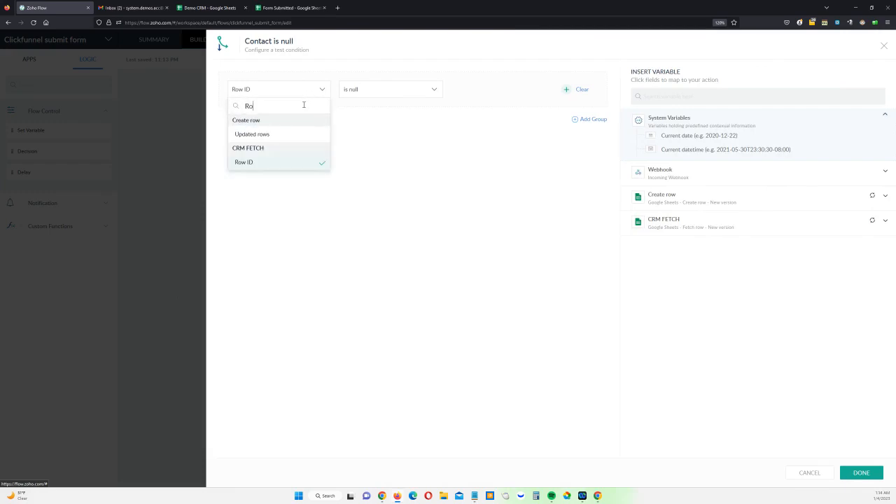
pyautogui.write('w')
pyautogui.click(329, 230)
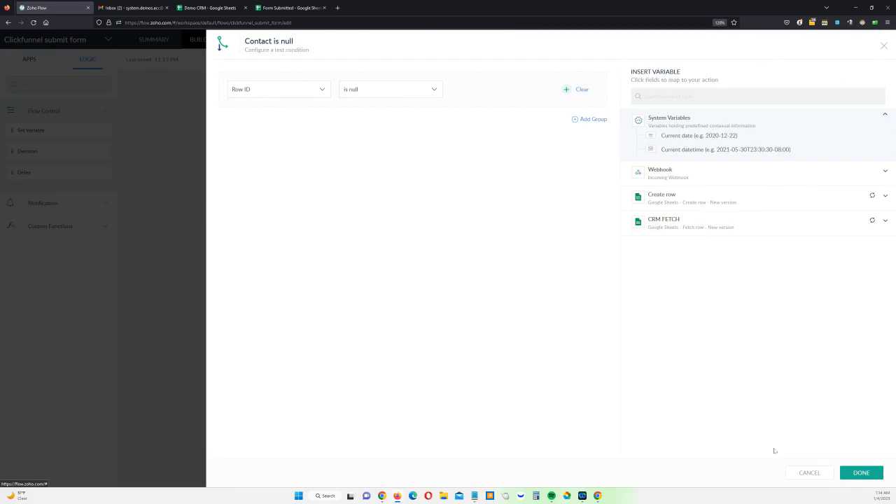
pyautogui.click(861, 473)
# Add a condition testing Row ID is not null and name it 'Contact is not null'
pyautogui.click(296, 282)
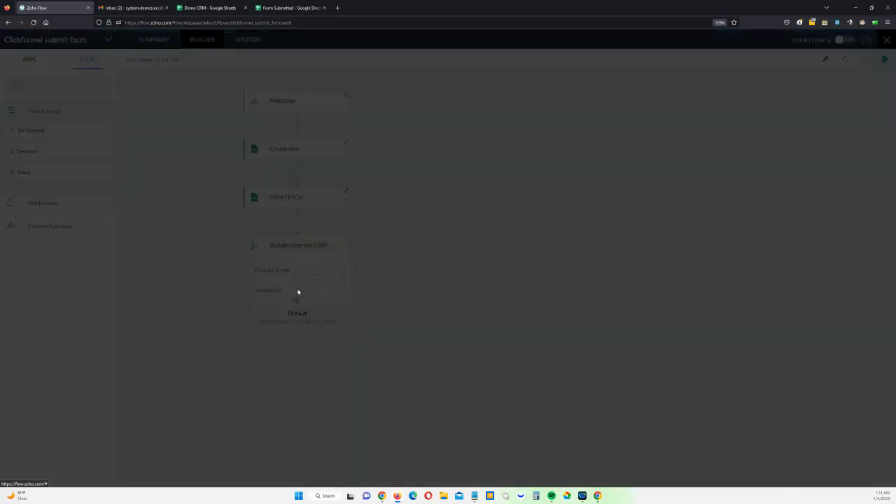
pyautogui.click(297, 95)
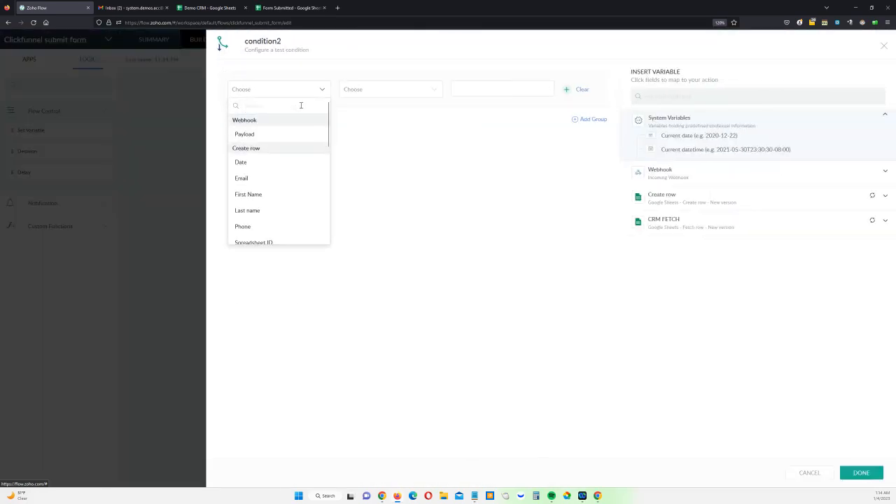
pyautogui.write('ros')
pyautogui.press('BackSpace')
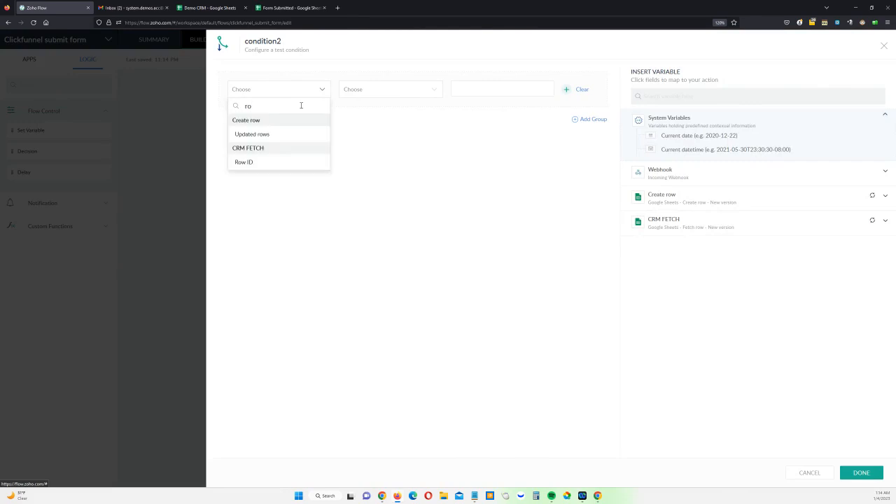
pyautogui.write('w')
pyautogui.click(266, 162)
pyautogui.click(350, 98)
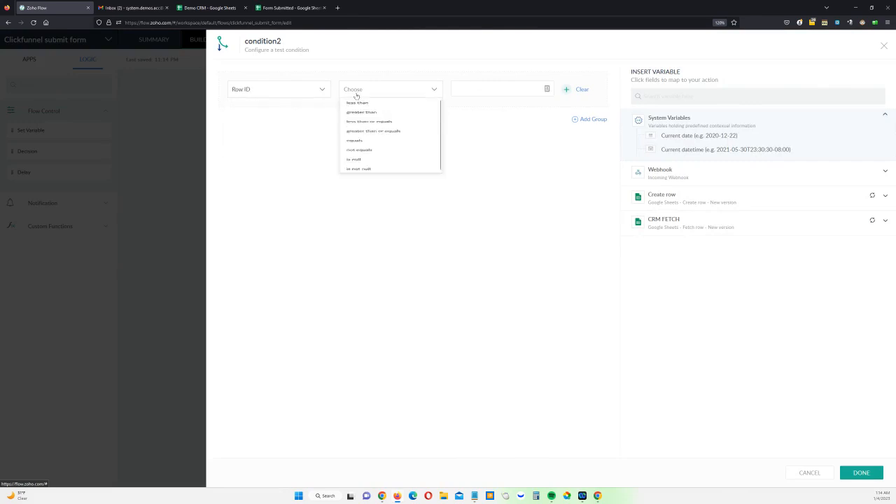
pyautogui.click(386, 219)
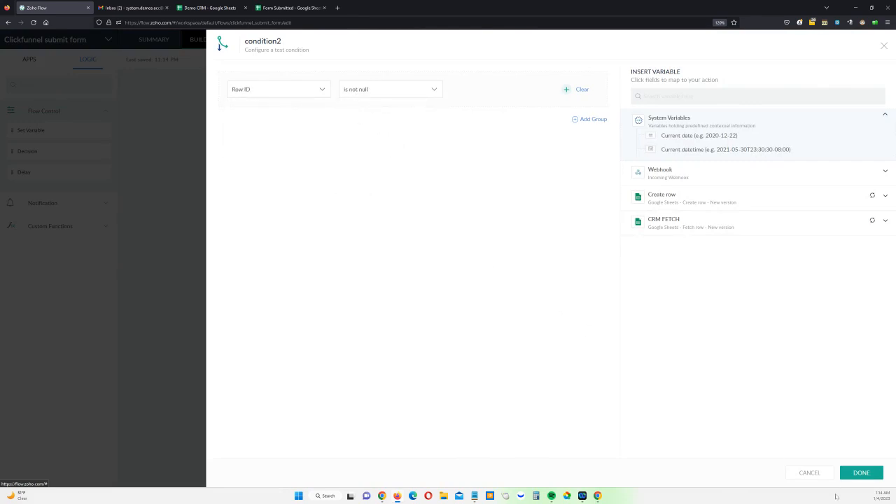
pyautogui.click(861, 473)
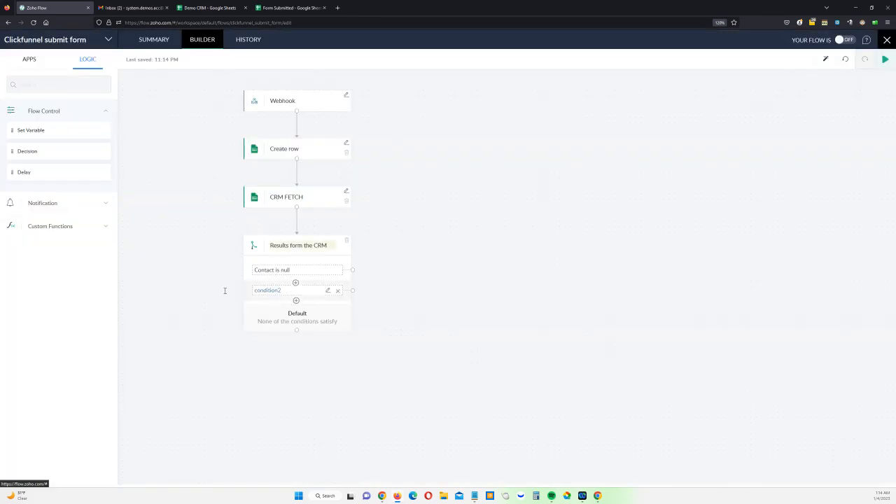
pyautogui.write('Cont')
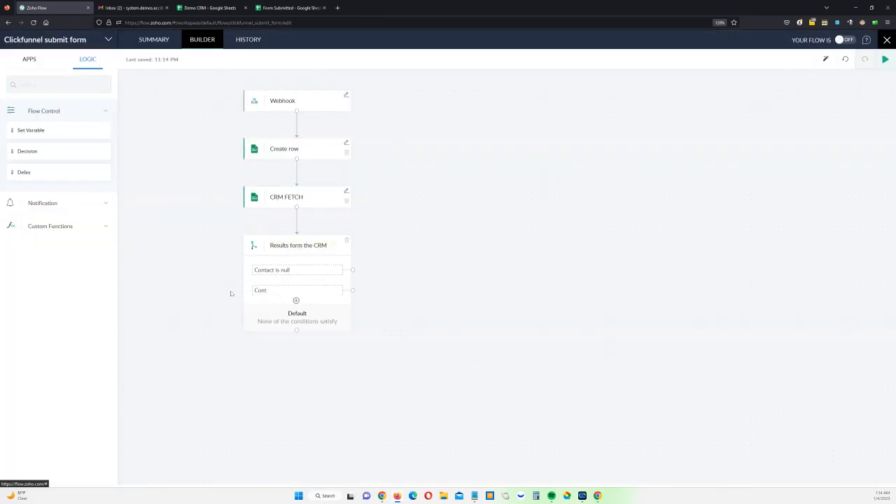
pyautogui.write('act is not null')
pyautogui.moveTo(598, 495)
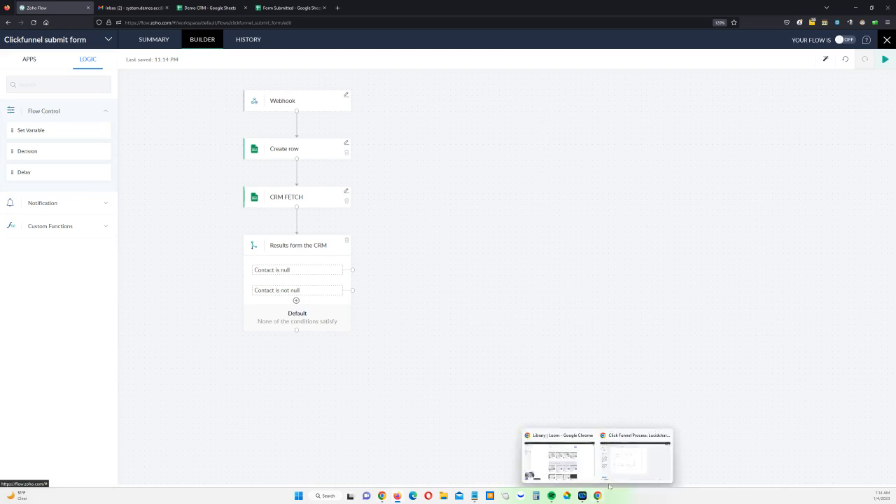
pyautogui.click(558, 459)
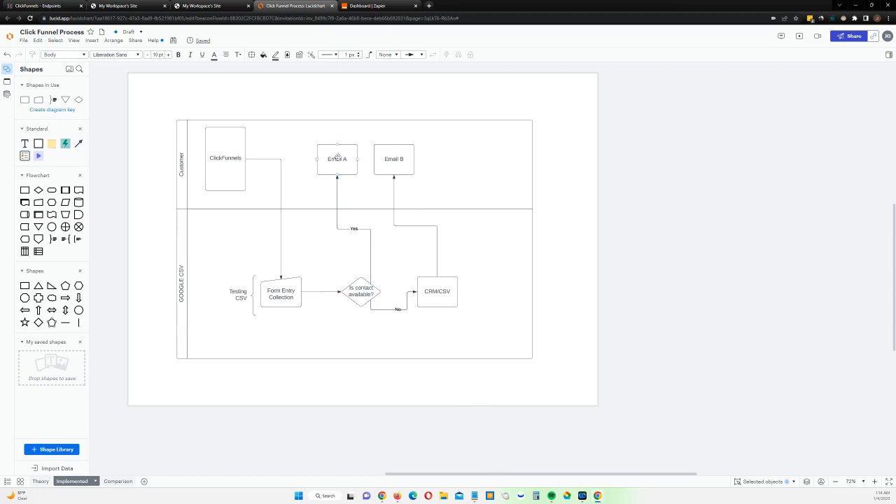
pyautogui.moveTo(601, 499)
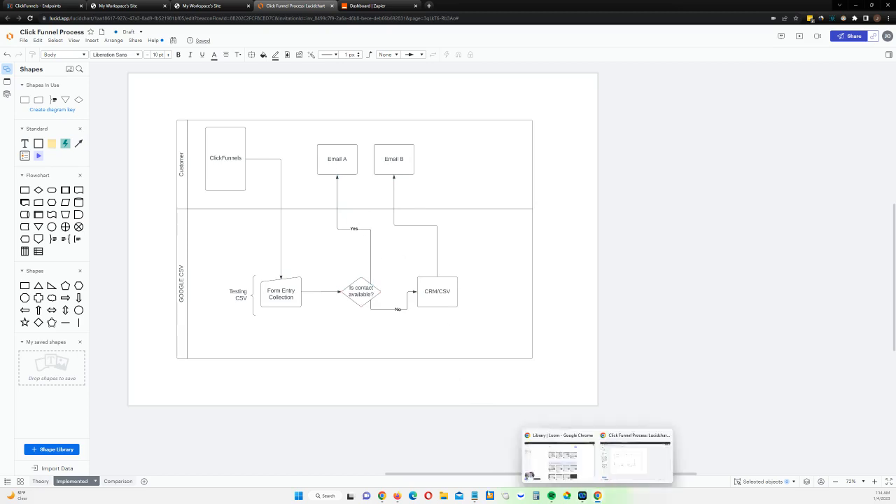
pyautogui.click(397, 495)
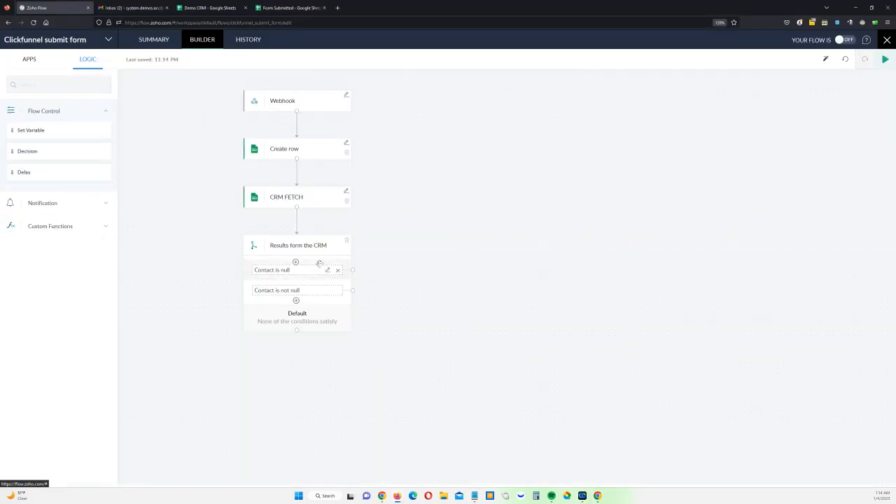
# Append 'Email A' and 'Add And Email B' to the null and not-null branch labels
pyautogui.click(302, 271)
pyautogui.write('Email A')
pyautogui.click(307, 290)
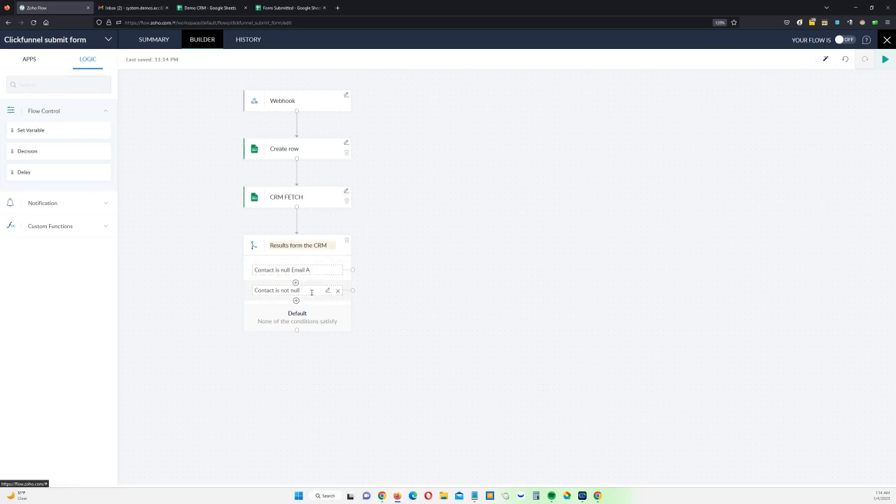
pyautogui.write('Add And Email B')
pyautogui.click(306, 369)
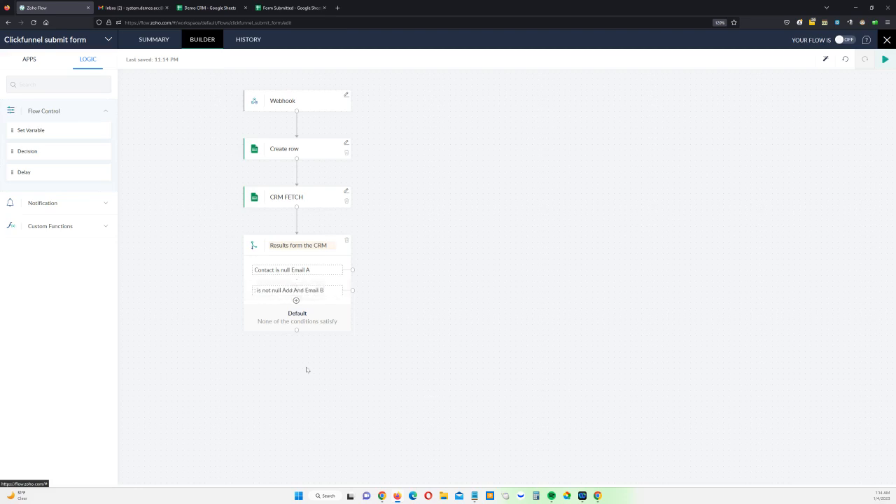
# Add a Google Sheets Create row step on the branch, using the Demo CRM spreadsheet
pyautogui.click(30, 62)
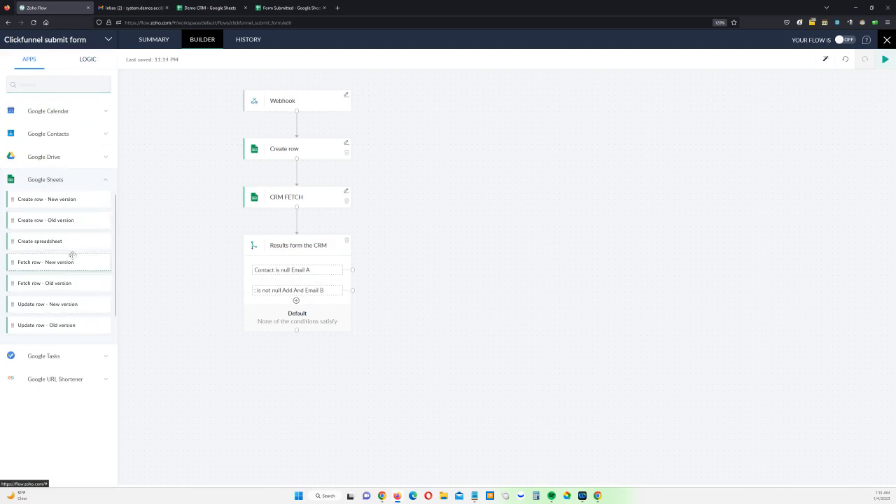
pyautogui.moveTo(73, 199); pyautogui.dragTo(454, 368)
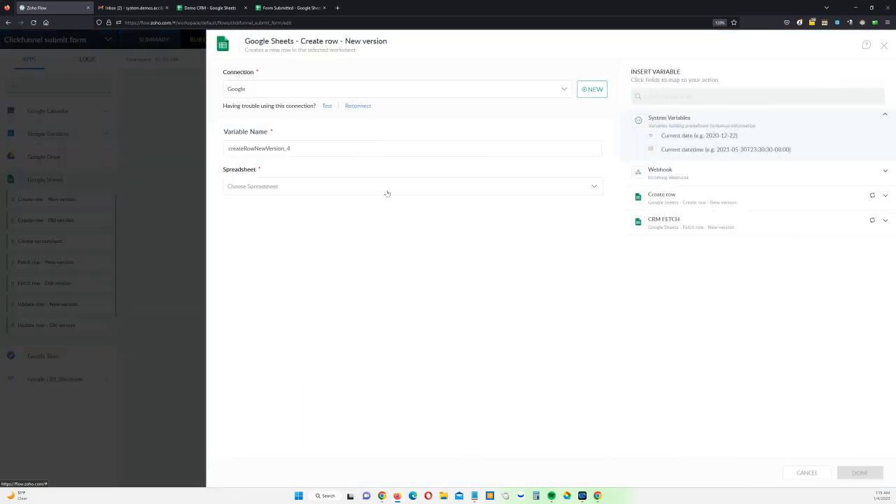
pyautogui.click(299, 187)
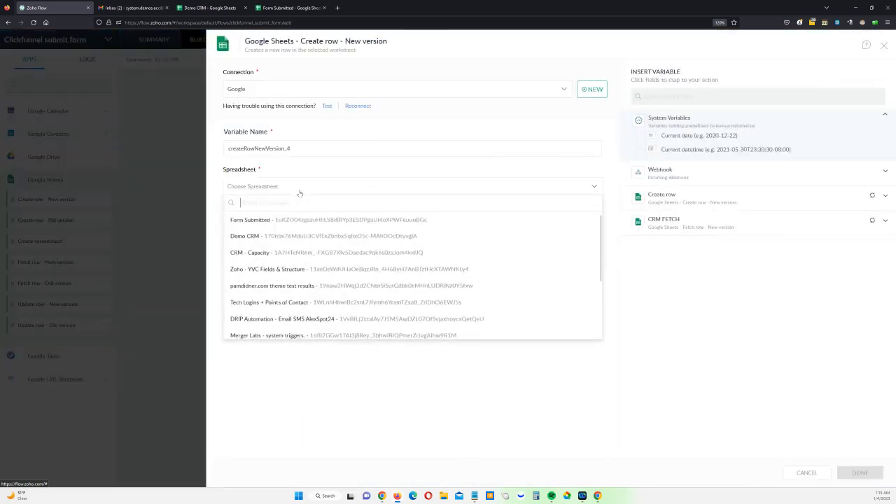
pyautogui.click(259, 233)
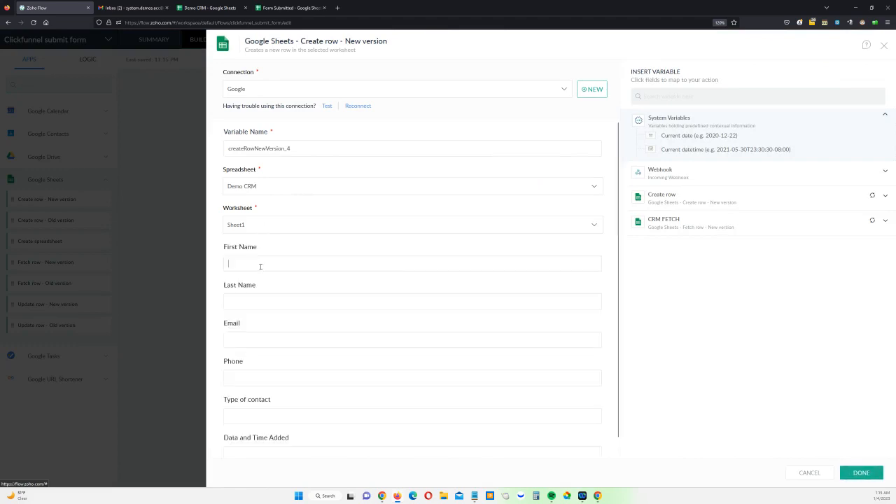
# Map the webhook's first name, last name, email and phone into the matching columns
pyautogui.click(261, 265)
pyautogui.click(683, 175)
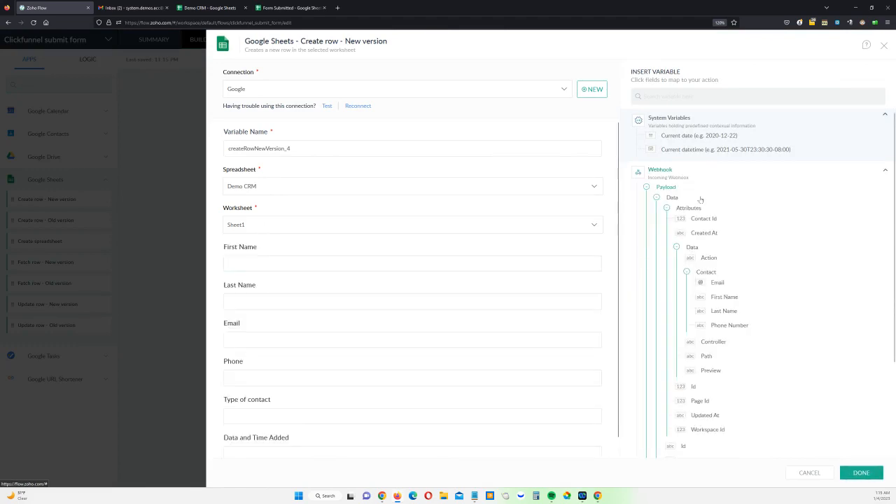
pyautogui.click(724, 297)
pyautogui.click(329, 302)
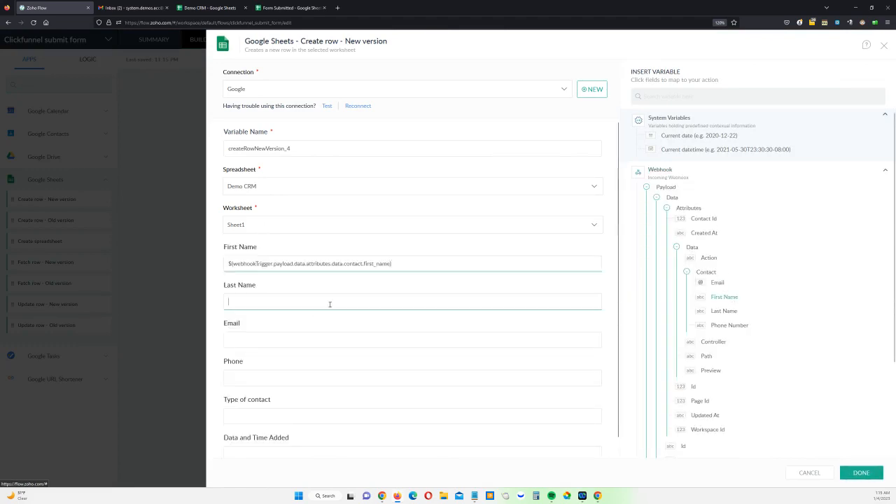
pyautogui.click(724, 311)
pyautogui.click(277, 336)
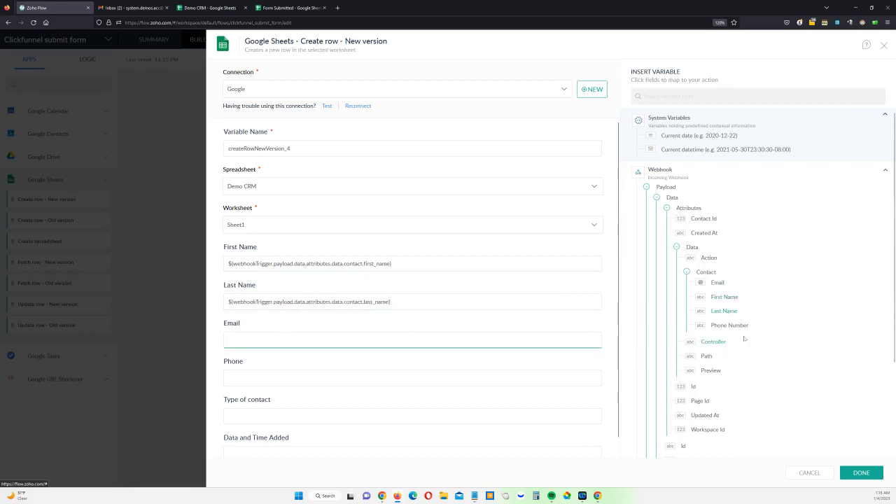
pyautogui.click(719, 283)
pyautogui.click(290, 379)
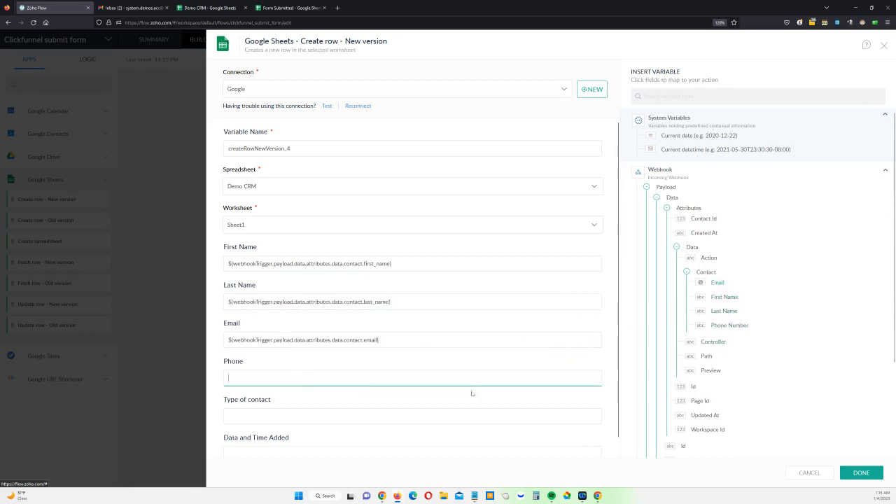
pyautogui.click(728, 326)
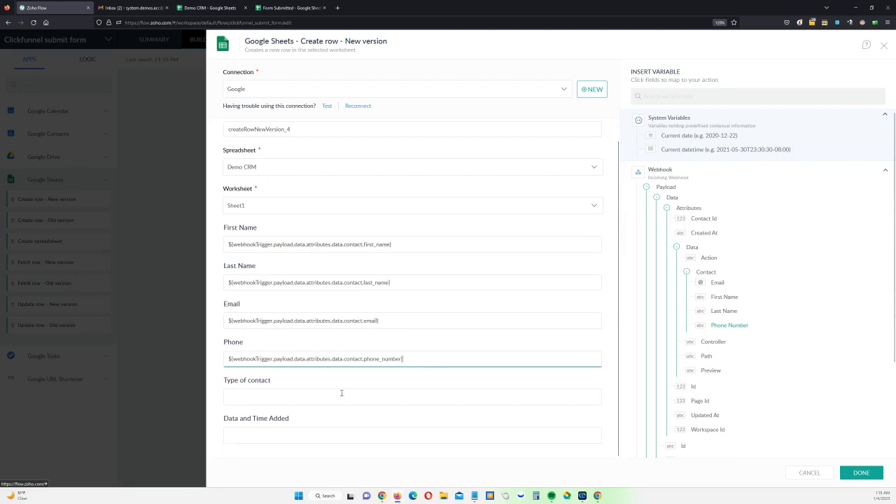
# Set Type of contact to 'New Lead', fill Date and Time Added with the current datetime, and save
pyautogui.click(326, 399)
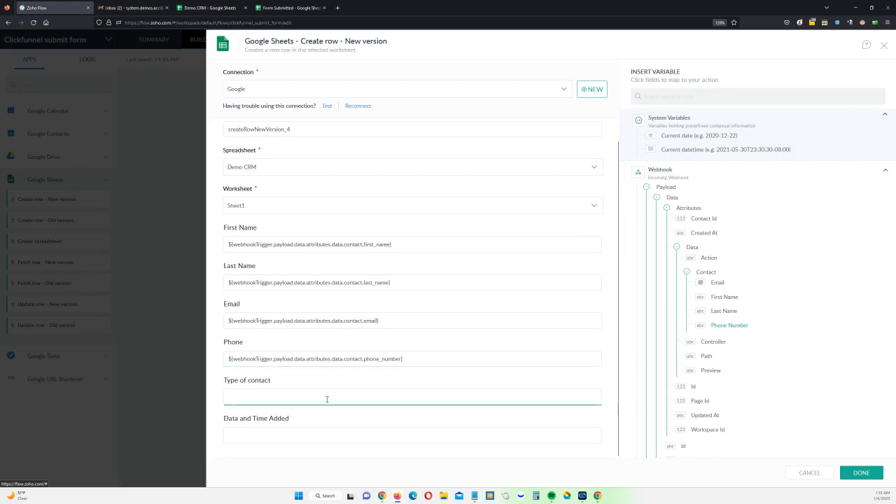
pyautogui.write('New')
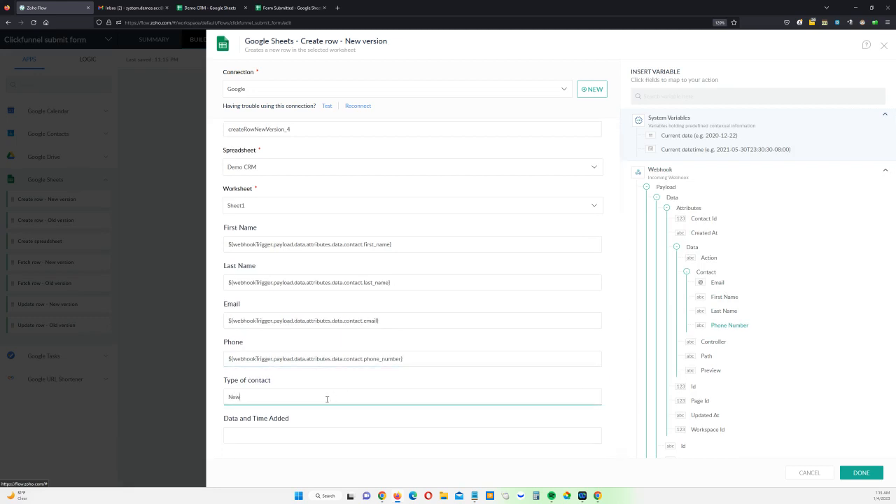
pyautogui.write(' Lead')
pyautogui.click(322, 432)
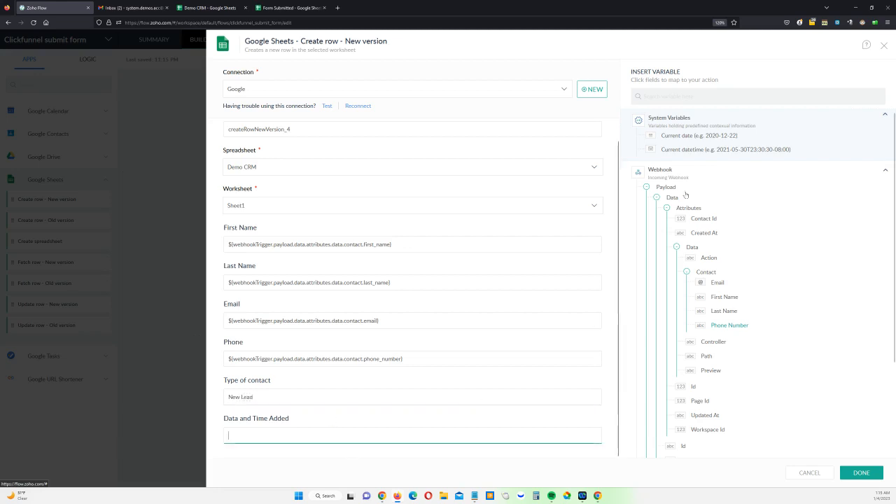
pyautogui.click(692, 136)
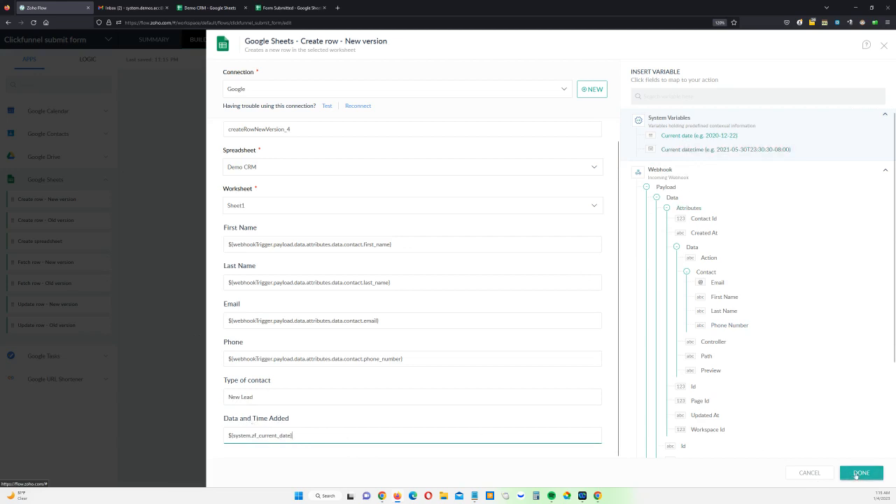
pyautogui.click(690, 150)
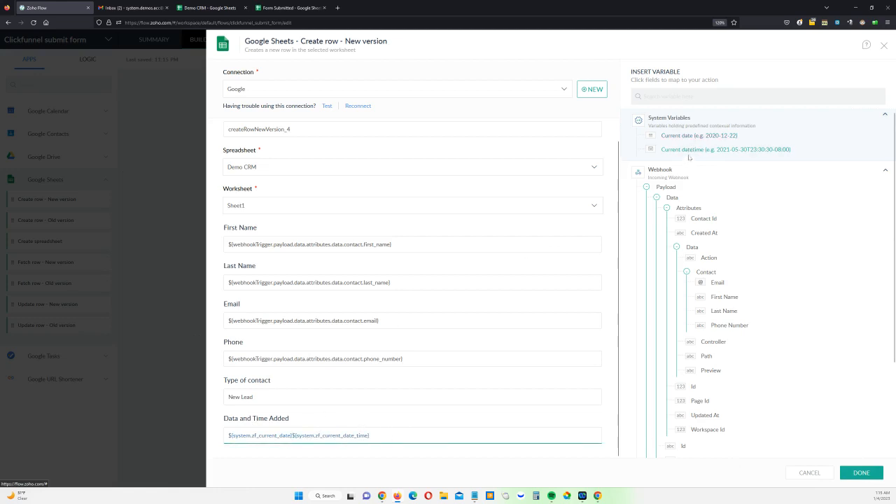
pyautogui.click(730, 273)
pyautogui.click(859, 475)
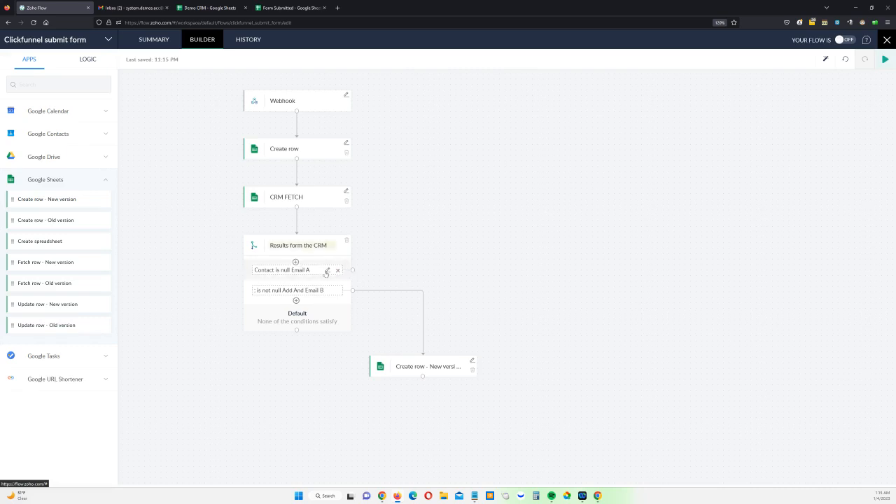
# Place a Send Email step on the Email A branch and enter the recipient's e-mail address
pyautogui.click(96, 61)
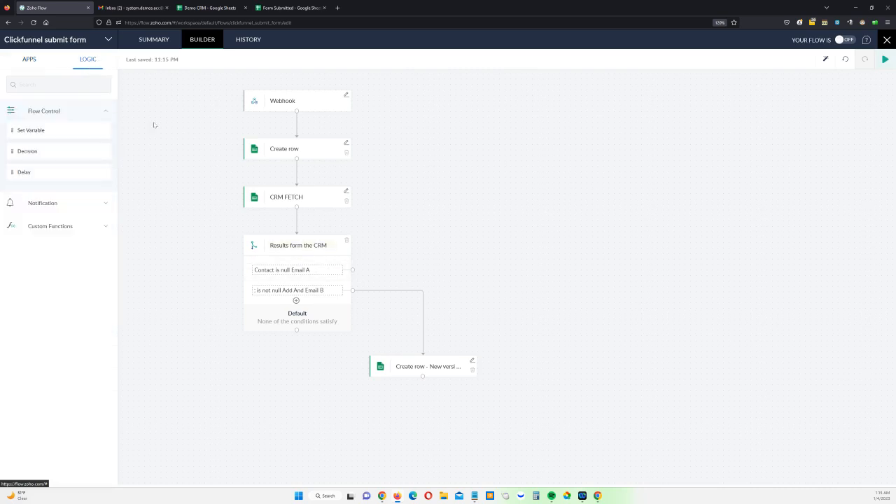
pyautogui.click(47, 203)
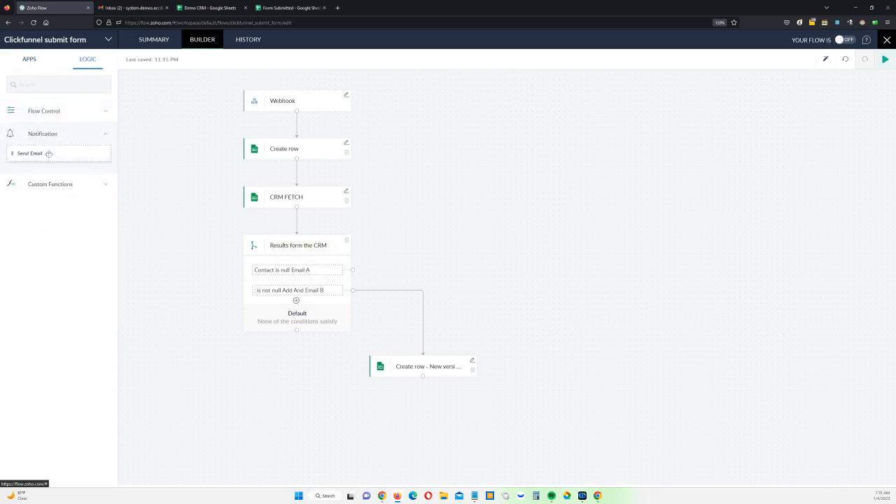
pyautogui.moveTo(29, 153); pyautogui.dragTo(583, 308)
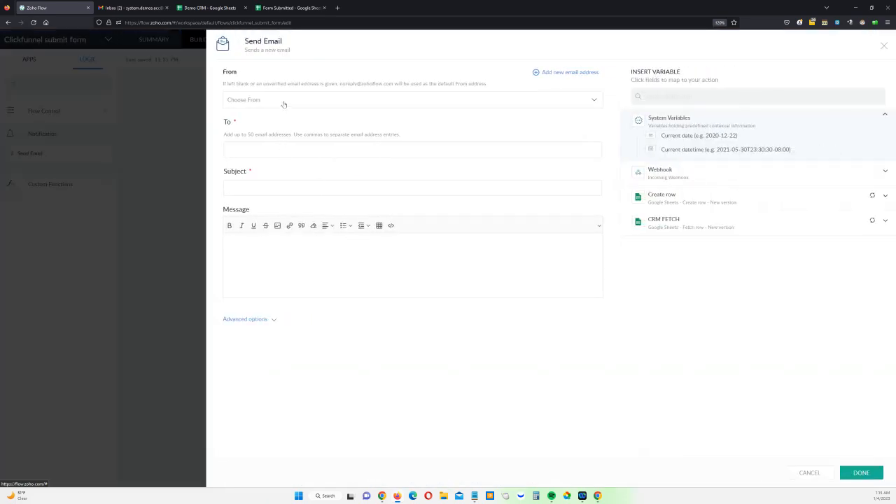
pyautogui.click(284, 101)
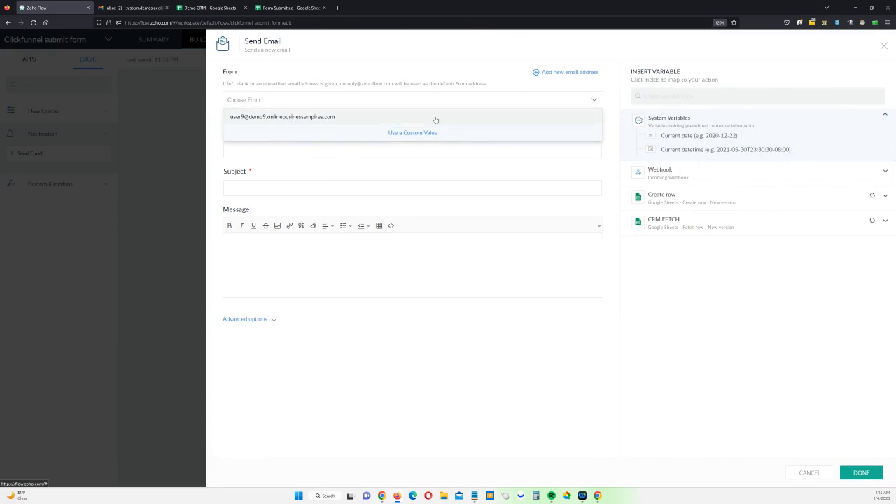
pyautogui.click(389, 70)
pyautogui.click(334, 149)
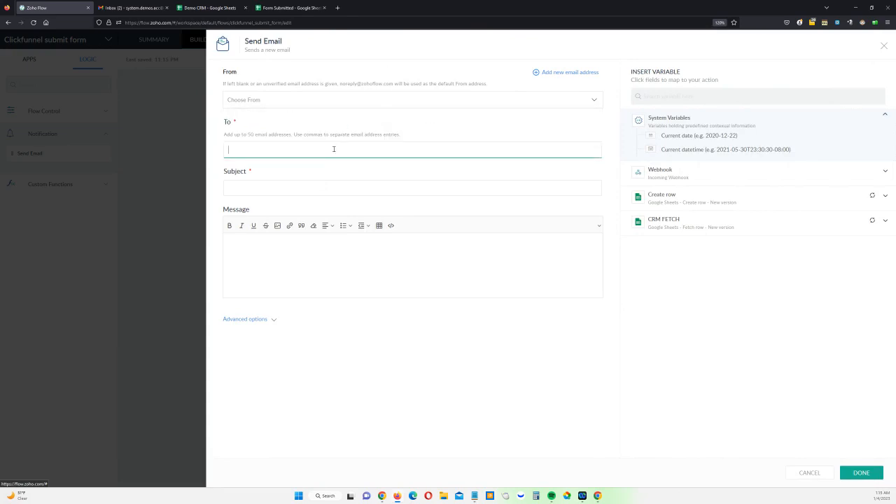
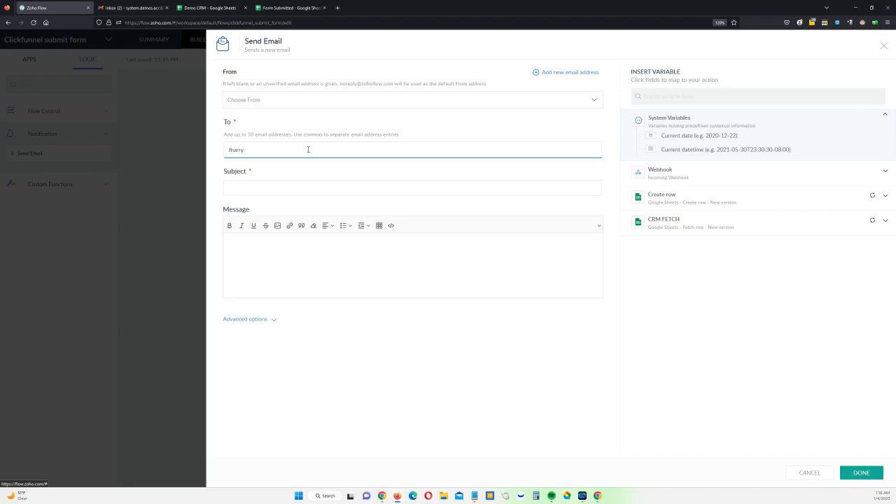
# Give the email subject 'Email A' and message 'This is Email A from process', then save
pyautogui.click(322, 188)
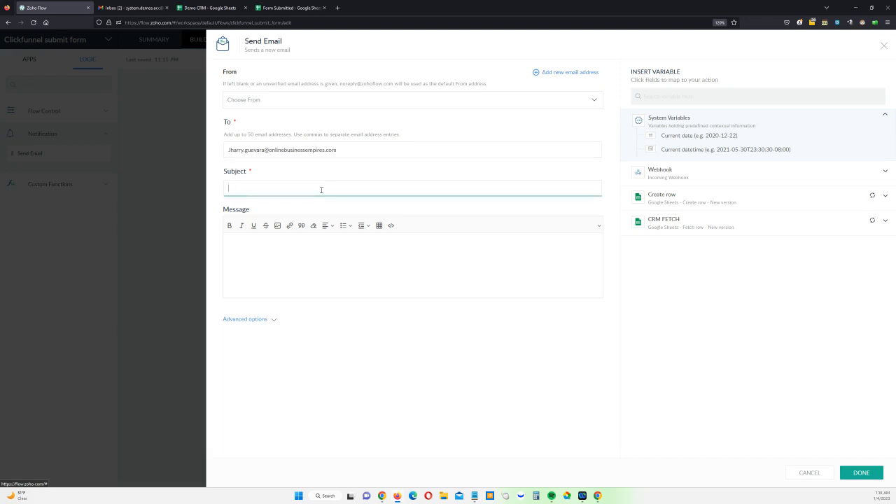
pyautogui.write('Email A')
pyautogui.click(304, 257)
pyautogui.write('This is ')
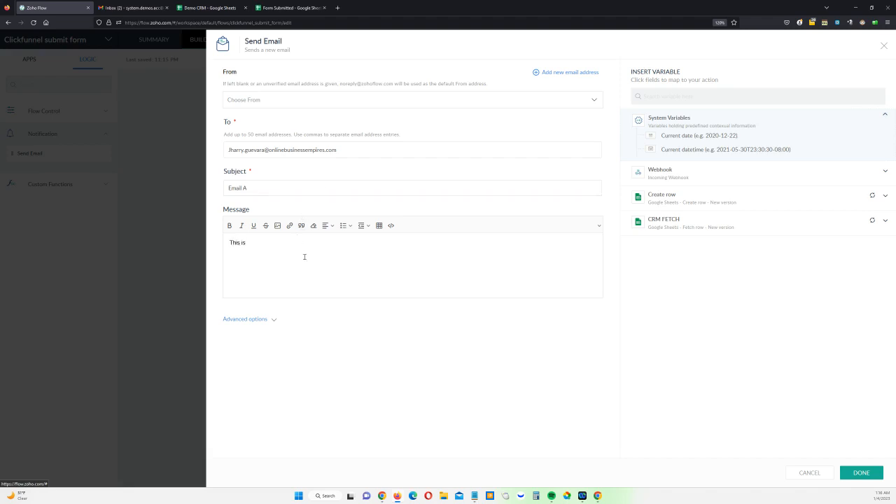
pyautogui.write('Email A form')
pyautogui.press('BackSpace')
pyautogui.press('BackSpace')
pyautogui.write('om process')
pyautogui.click(861, 473)
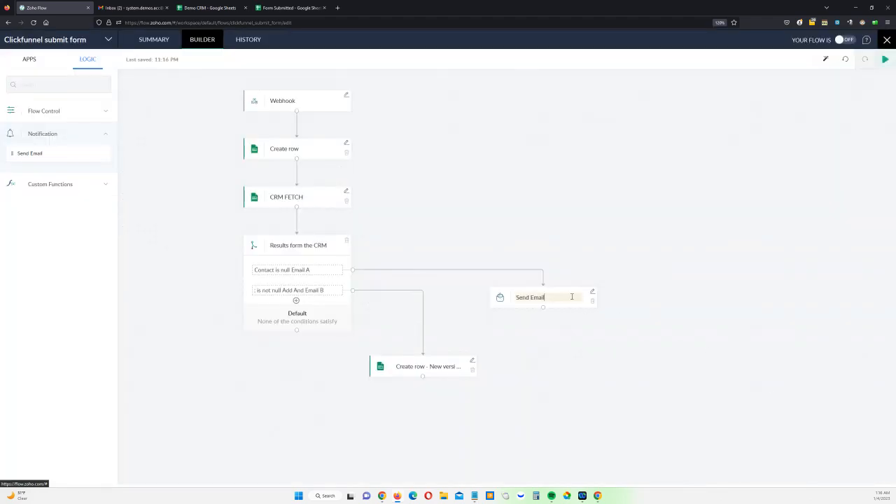
# Rename the step 'Send Email A' and add another Send Email step after Create row
pyautogui.write('mai')
pyautogui.press('BackSpace')
pyautogui.press('BackSpace')
pyautogui.press('BackSpace')
pyautogui.press('BackSpace')
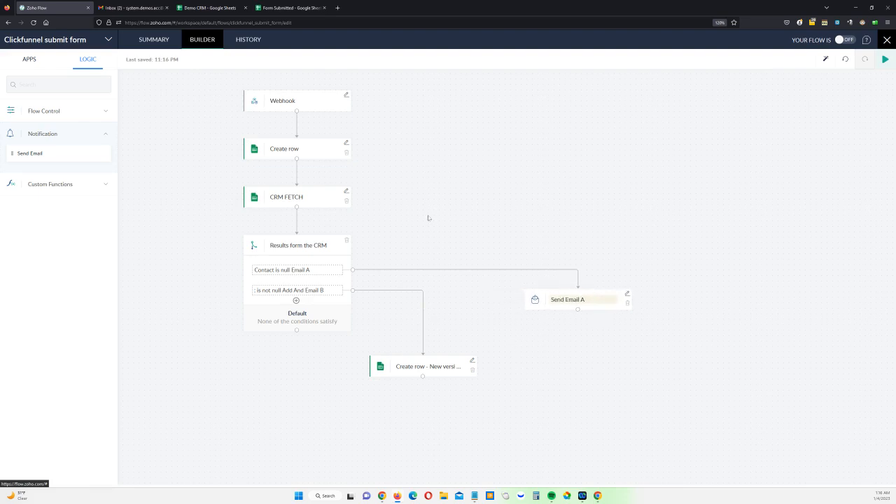
pyautogui.moveTo(56, 153); pyautogui.dragTo(420, 414)
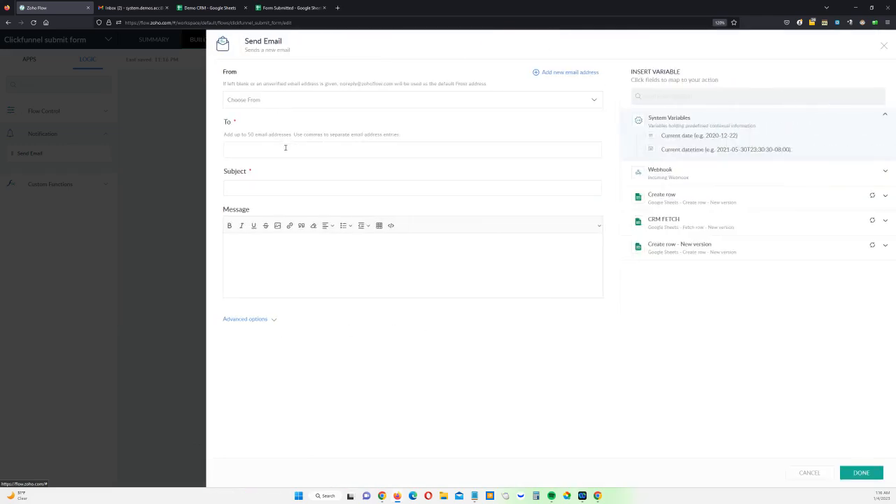
# Fill in the recipient and subject 'Email B' for the second email, save it, and switch the flow on
pyautogui.click(285, 150)
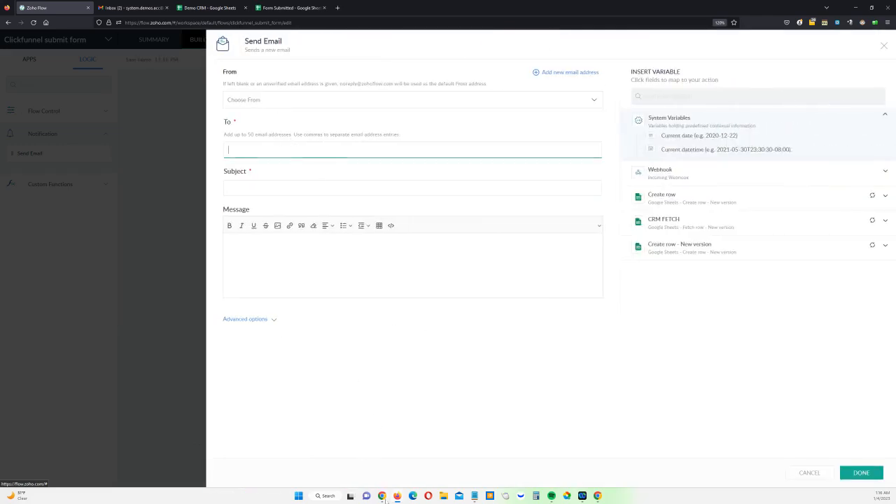
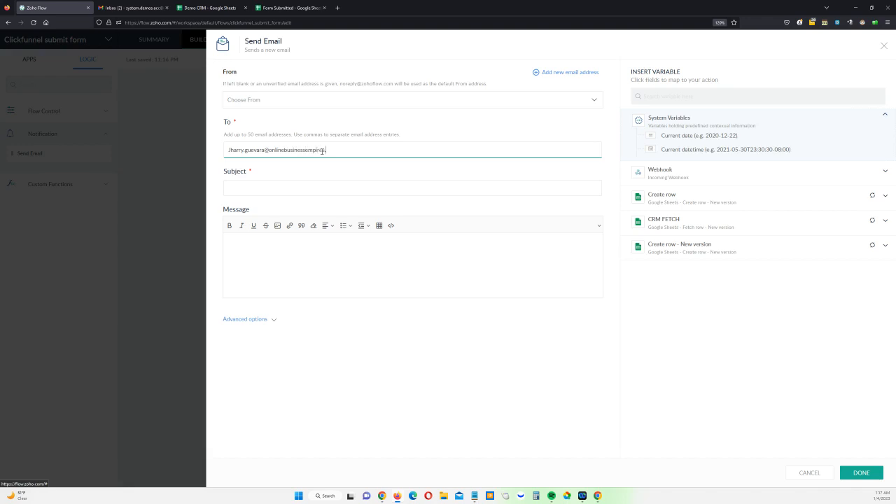
pyautogui.click(321, 185)
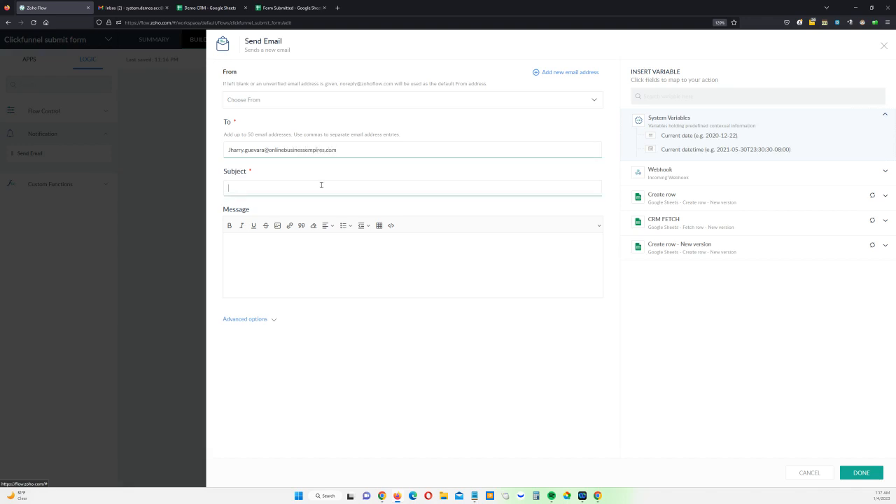
pyautogui.write('Email B')
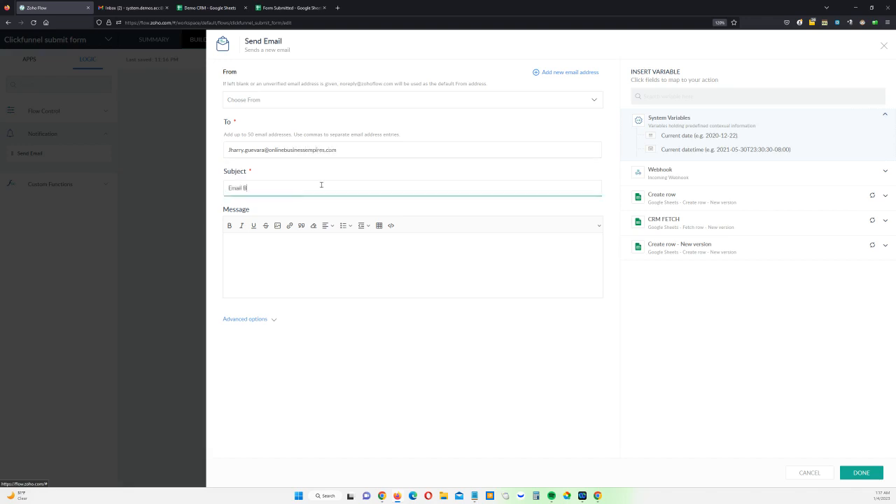
pyautogui.write('Email B')
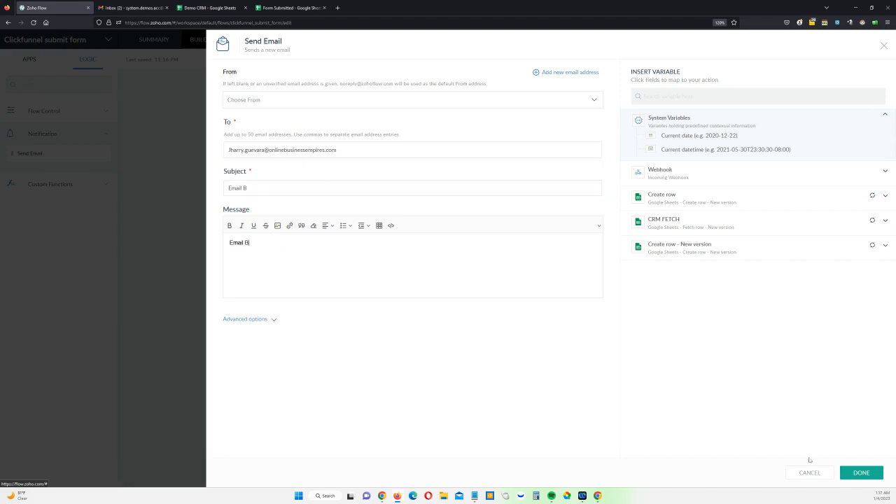
pyautogui.click(861, 472)
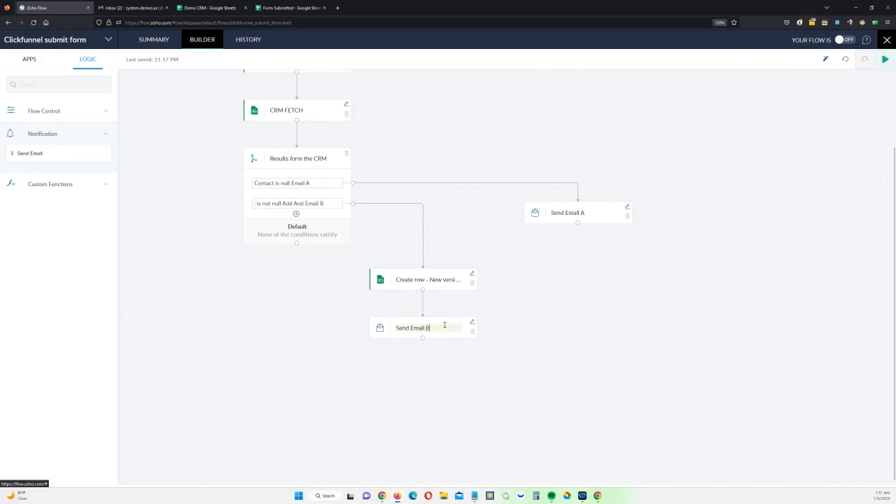
pyautogui.click(845, 40)
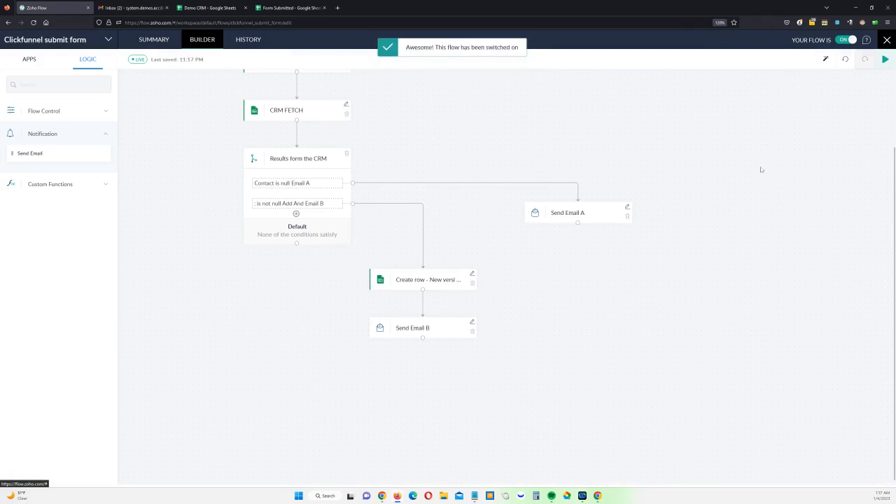
# Open the flow's History page in a new tab, then switch to the Chrome window
pyautogui.scroll(3, 386, 128)
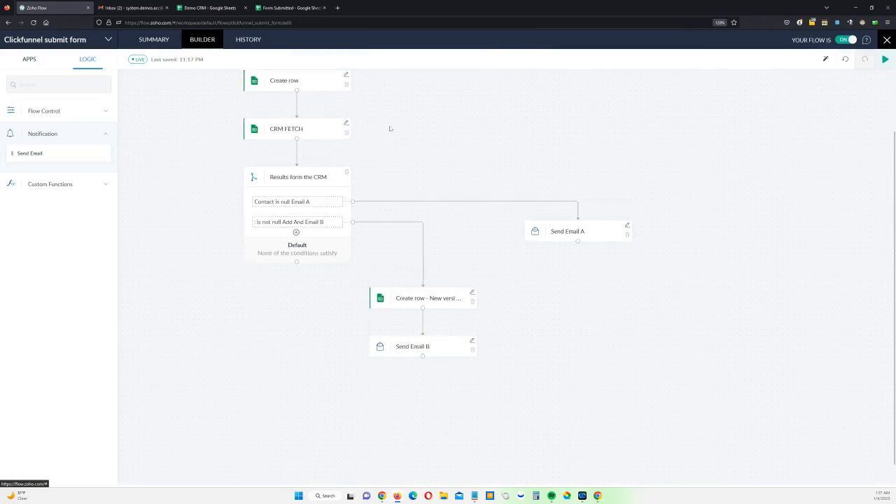
pyautogui.rightClick(249, 44)
pyautogui.click(266, 50)
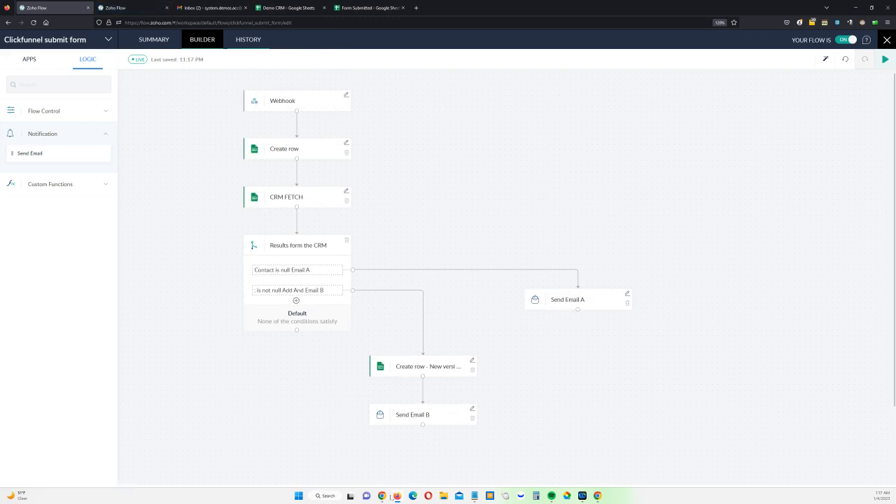
pyautogui.moveTo(397, 497)
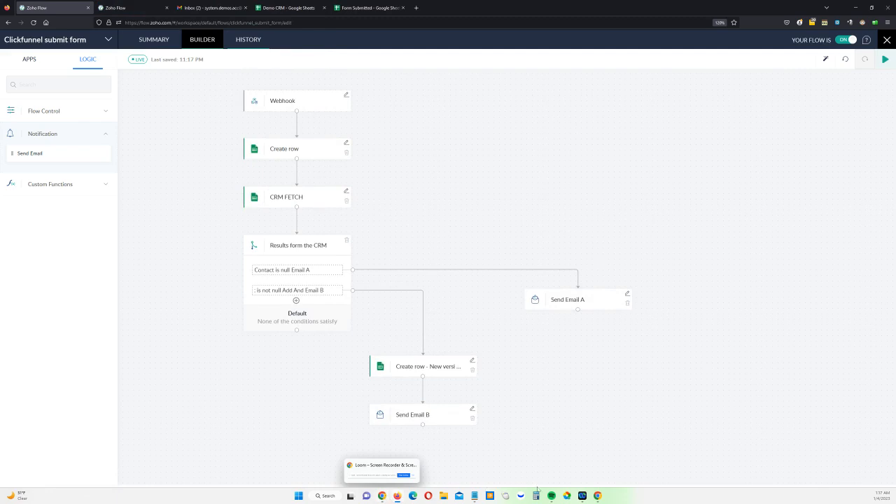
pyautogui.moveTo(598, 490)
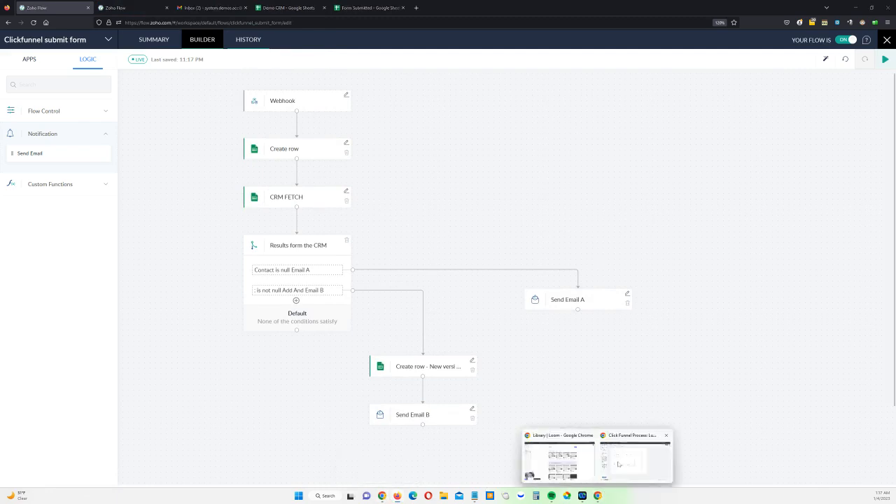
pyautogui.click(618, 464)
# Open the live Launchboss site preview from the ClickFunnels sites and funnels overview
pyautogui.click(41, 5)
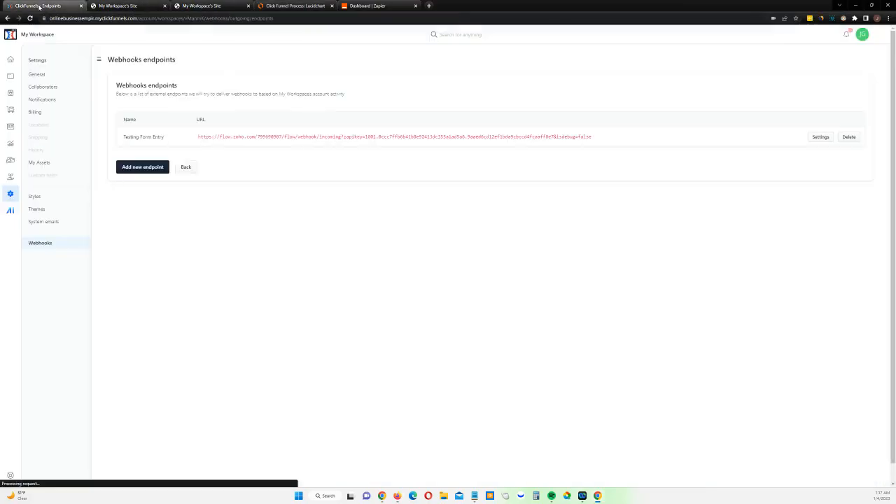
pyautogui.click(116, 6)
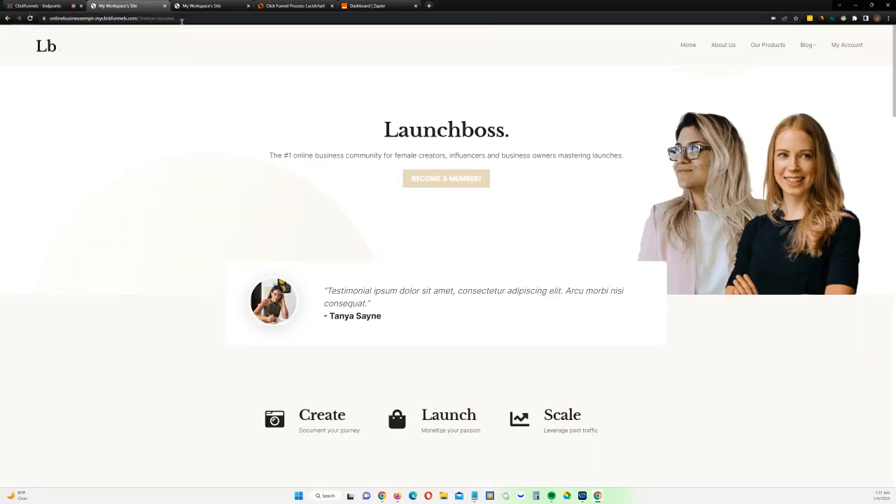
pyautogui.scroll(-5, 376, 212)
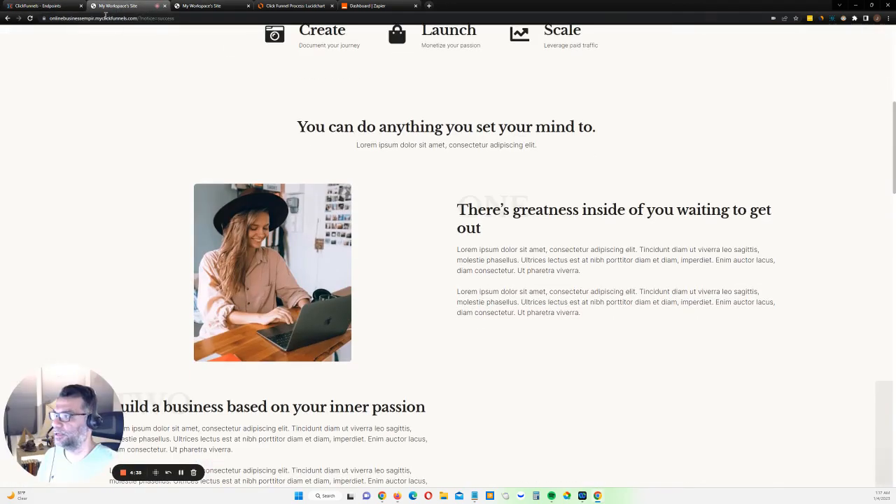
pyautogui.click(56, 5)
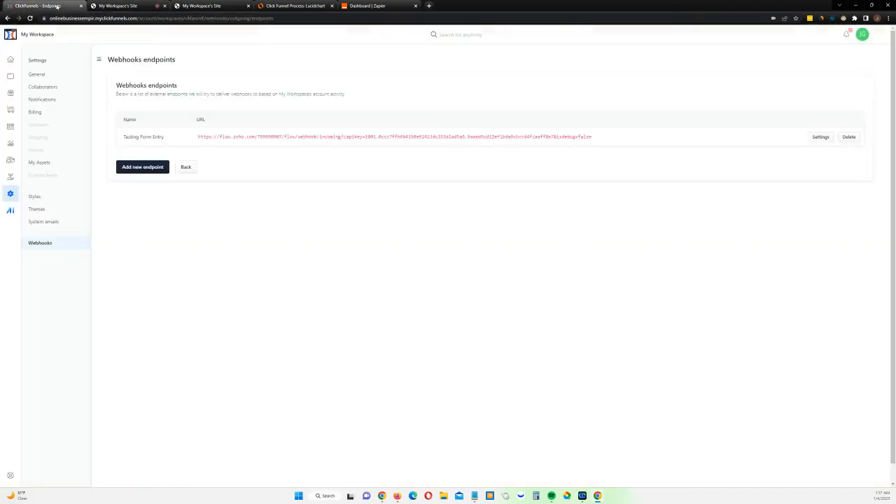
pyautogui.click(9, 76)
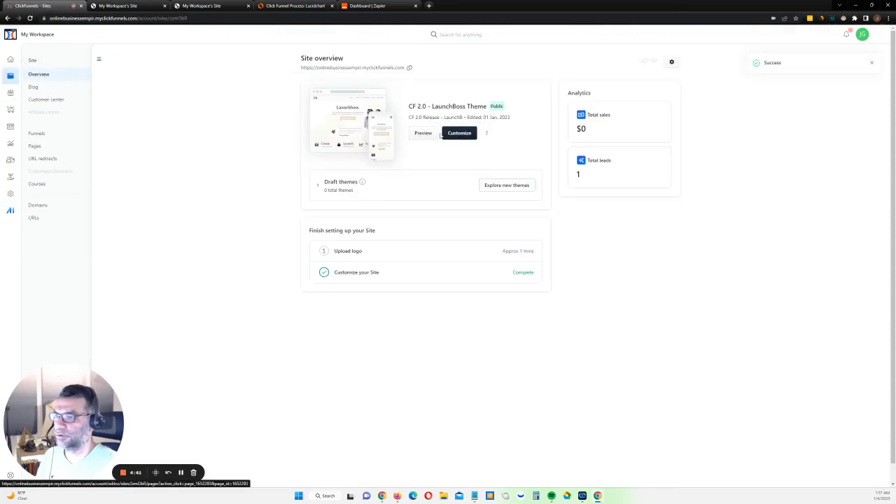
pyautogui.click(425, 133)
# Submit the filled-in sign-up form as a test entry and return to the Zoho Flow window
pyautogui.scroll(-2, 425, 266)
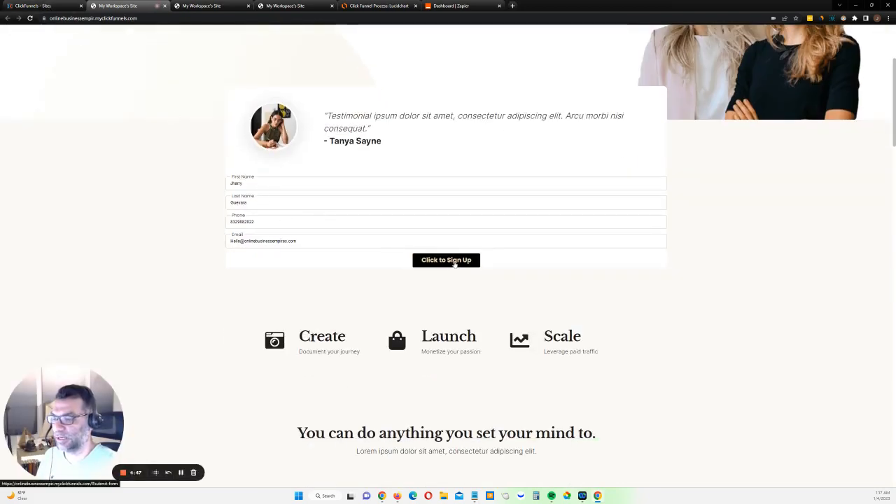
pyautogui.click(455, 261)
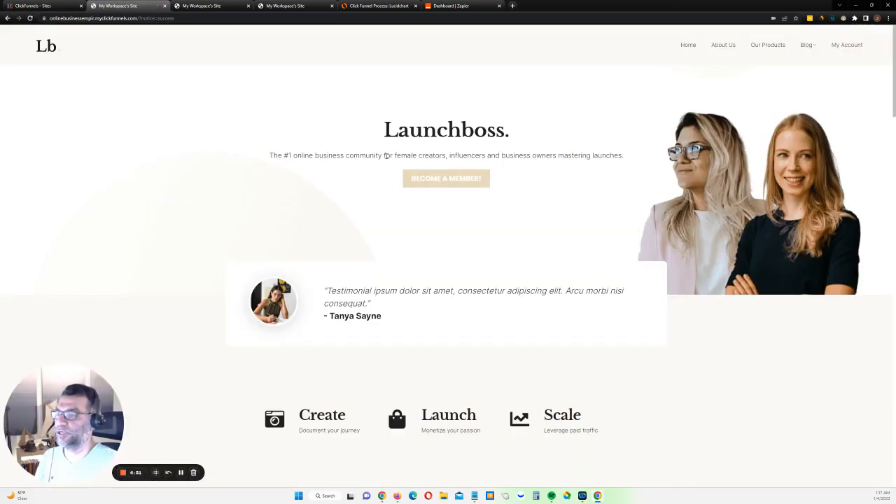
pyautogui.moveTo(404, 496)
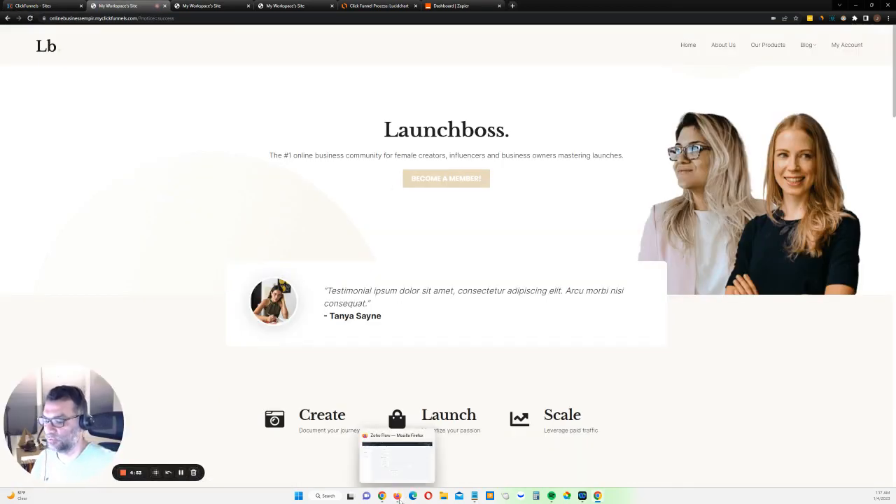
pyautogui.click(397, 457)
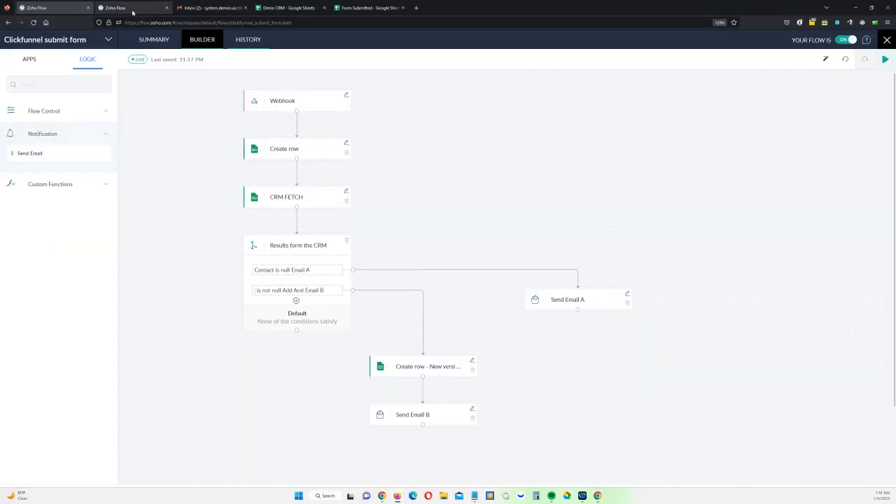
# Refresh the flow's task history and open the 11:17:56 PM run, then return to Chrome
pyautogui.click(123, 8)
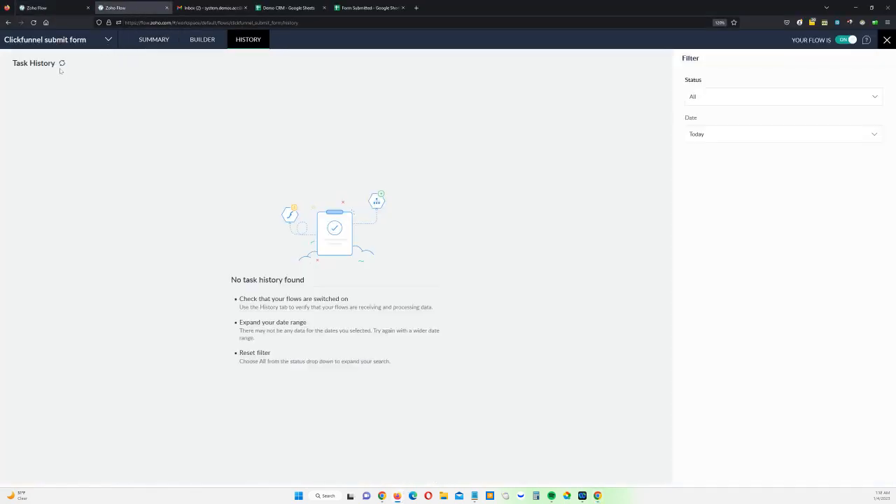
pyautogui.click(61, 63)
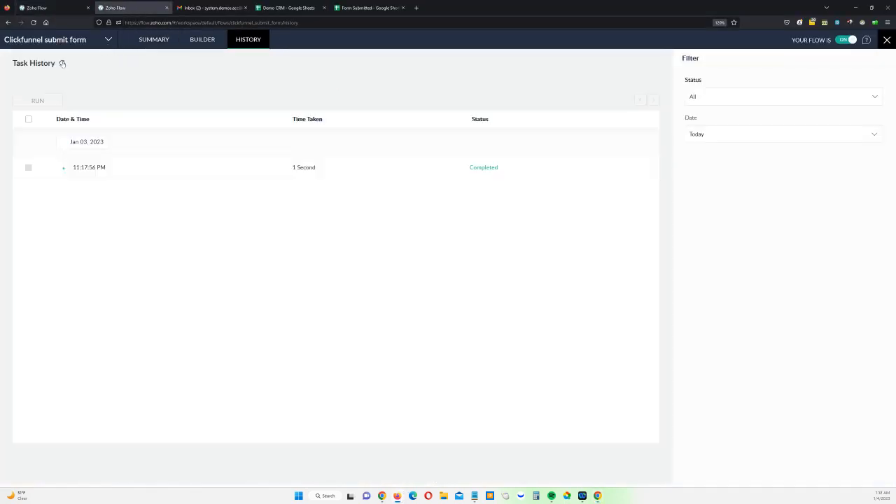
pyautogui.click(136, 170)
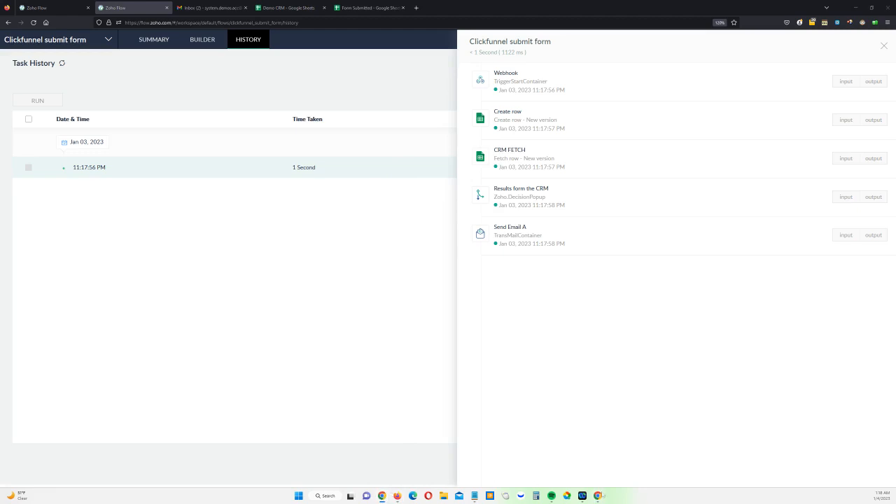
pyautogui.moveTo(600, 498)
pyautogui.click(630, 453)
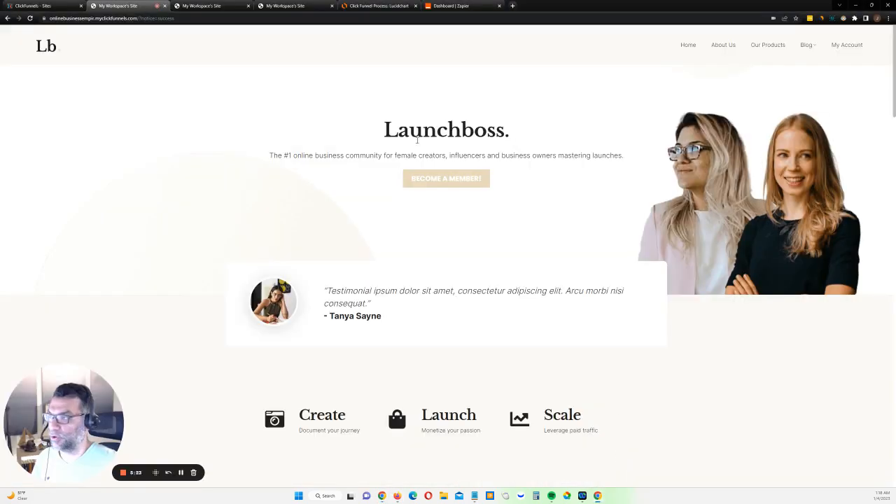
# Review the Lucidchart 'Click Funnel Process' diagram, then go back to the Zoho Flow run details
pyautogui.click(376, 7)
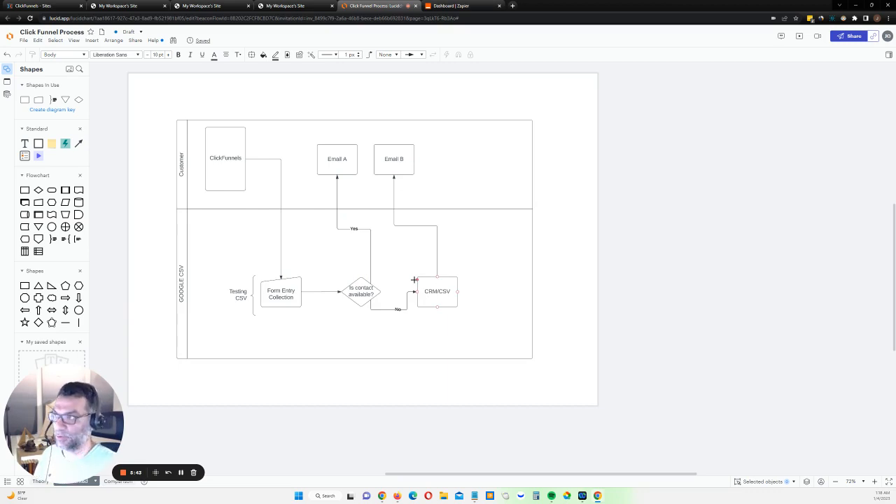
pyautogui.click(396, 496)
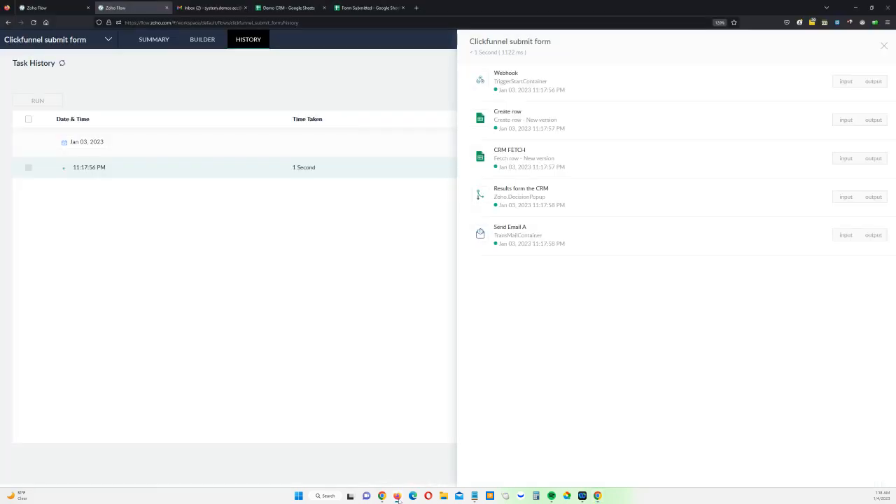
# Check that CRM FETCH returned empty JSON, then reopen the 'Contact is null Email A' condition
pyautogui.click(49, 7)
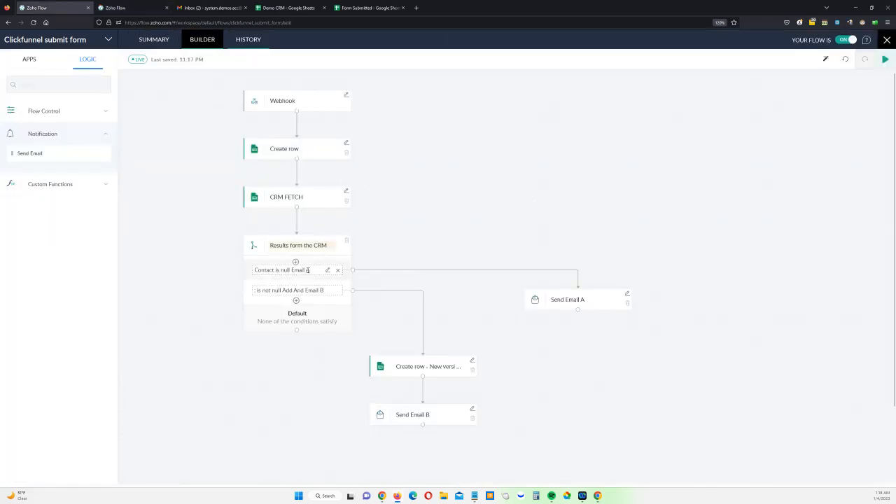
pyautogui.click(126, 7)
pyautogui.click(872, 158)
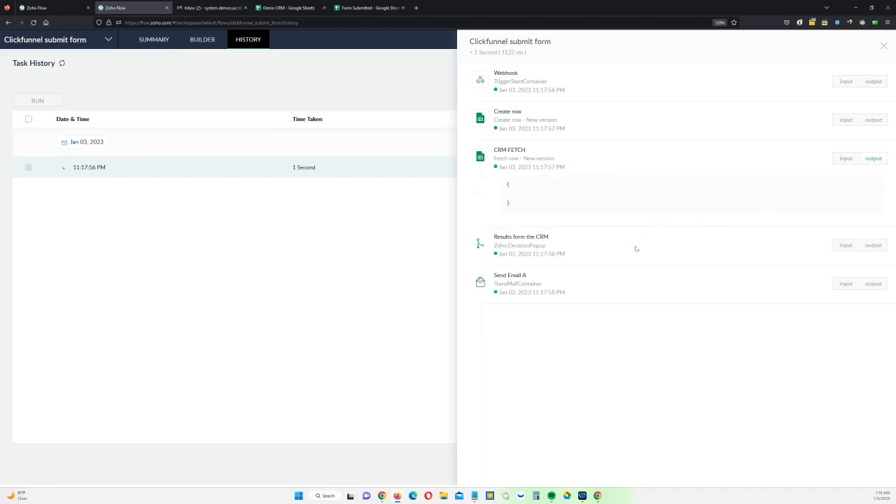
pyautogui.click(42, 8)
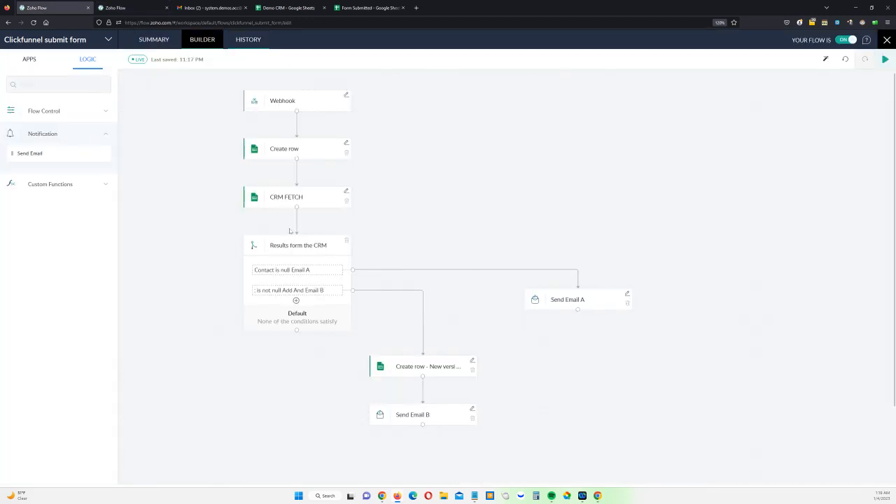
pyautogui.click(329, 270)
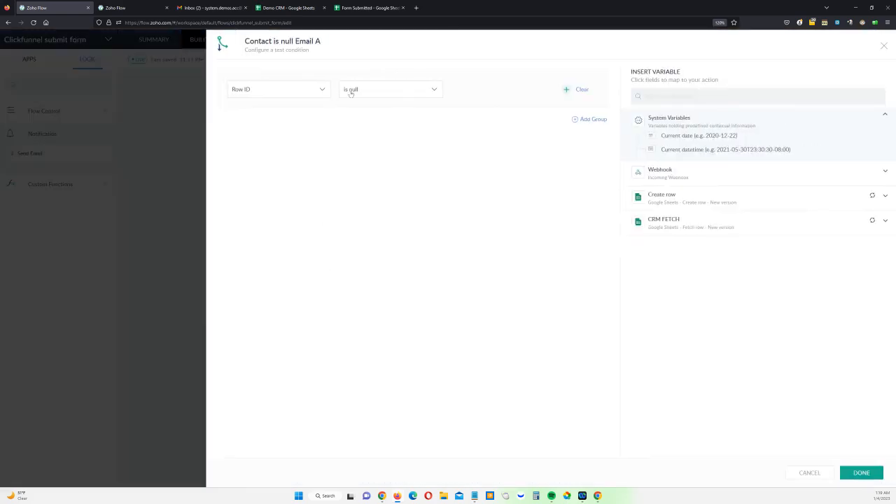
# Change the Email A condition to Row ID is not null
pyautogui.click(310, 95)
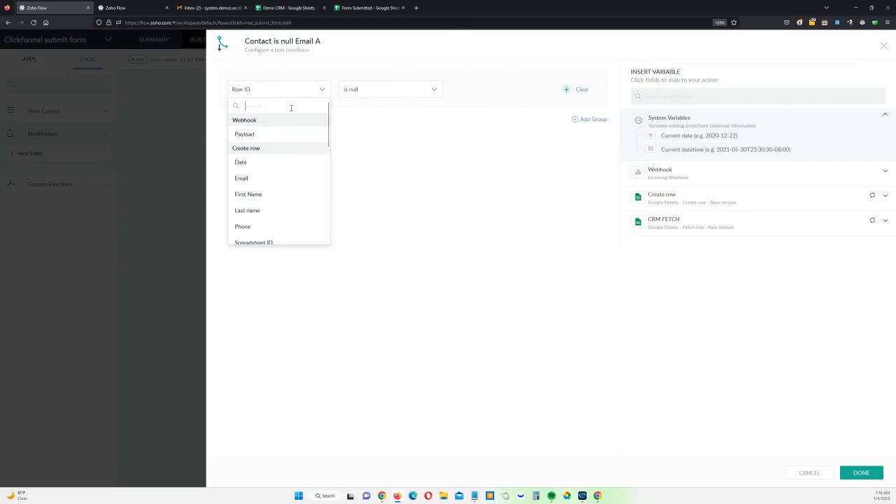
pyautogui.write('ro')
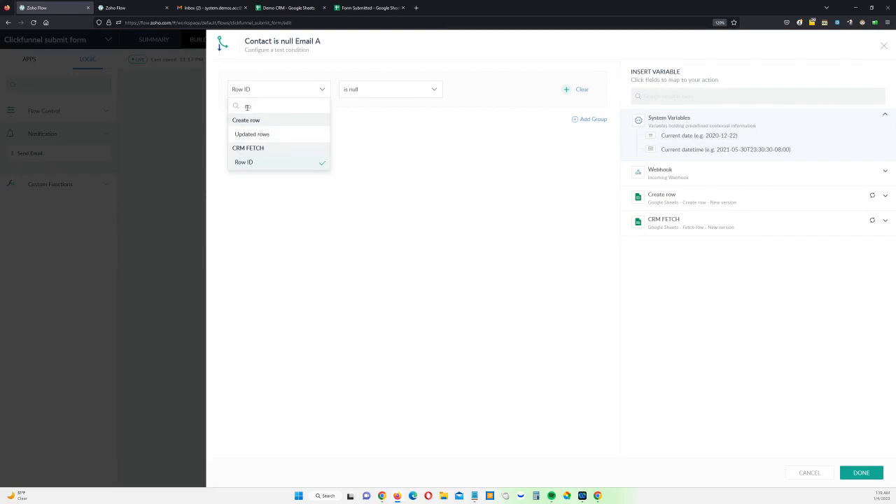
pyautogui.click(392, 122)
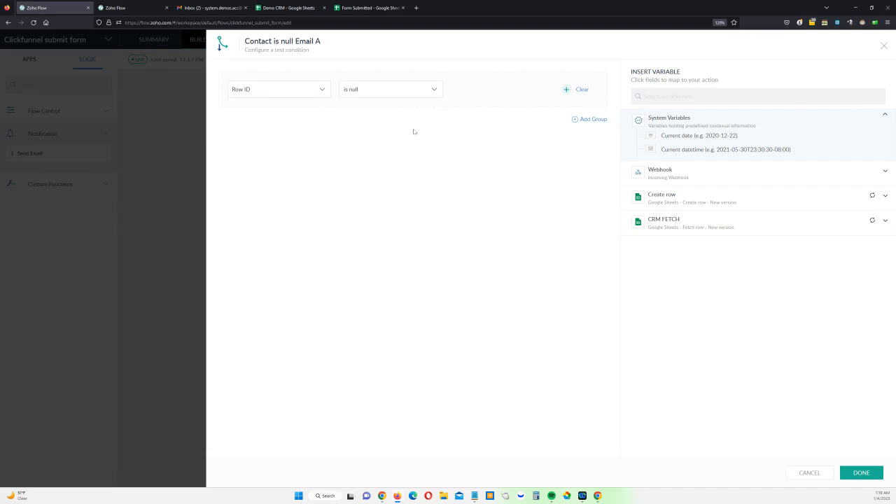
pyautogui.click(385, 92)
pyautogui.click(499, 221)
pyautogui.click(285, 96)
pyautogui.click(374, 93)
pyautogui.click(389, 219)
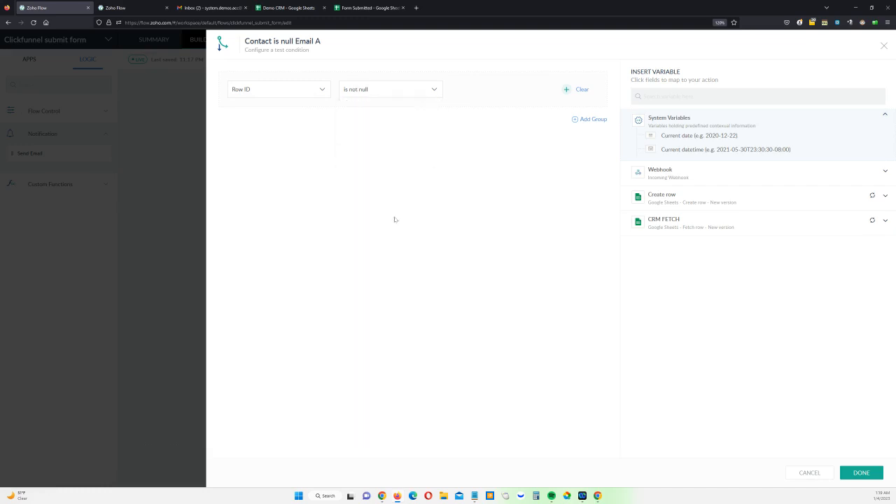
pyautogui.click(861, 473)
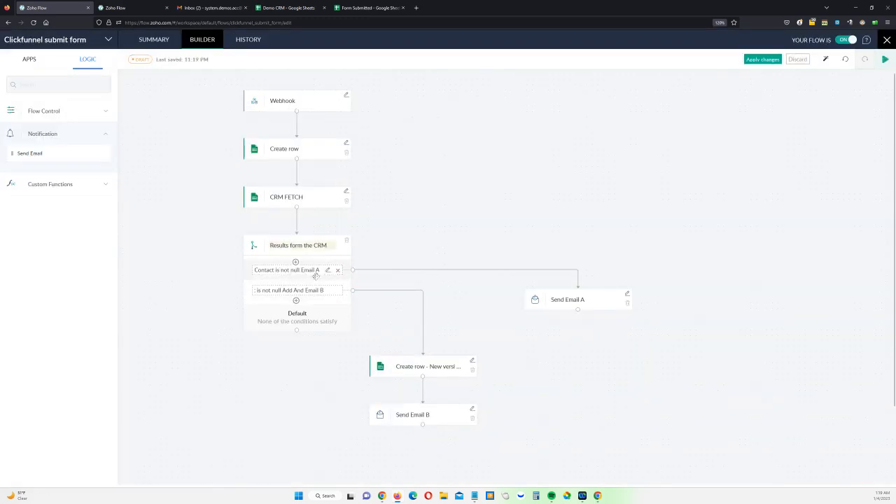
# Change the Email B condition to Row ID is null
pyautogui.click(327, 292)
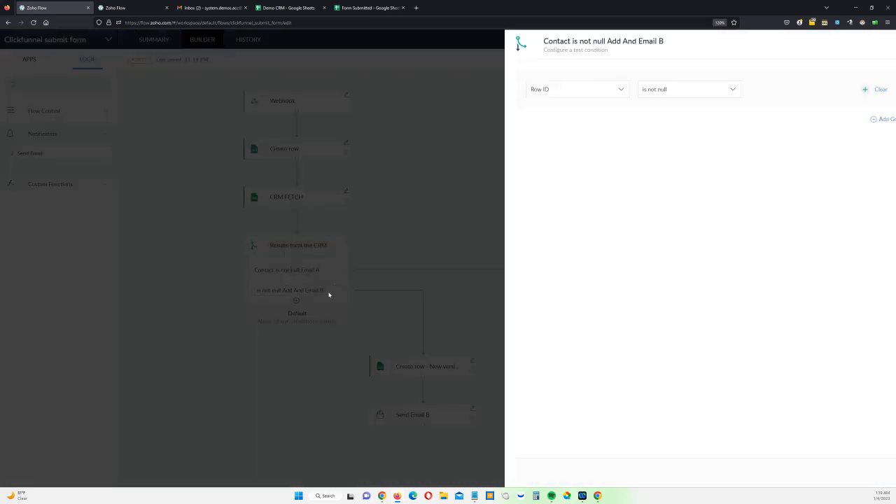
pyautogui.click(372, 89)
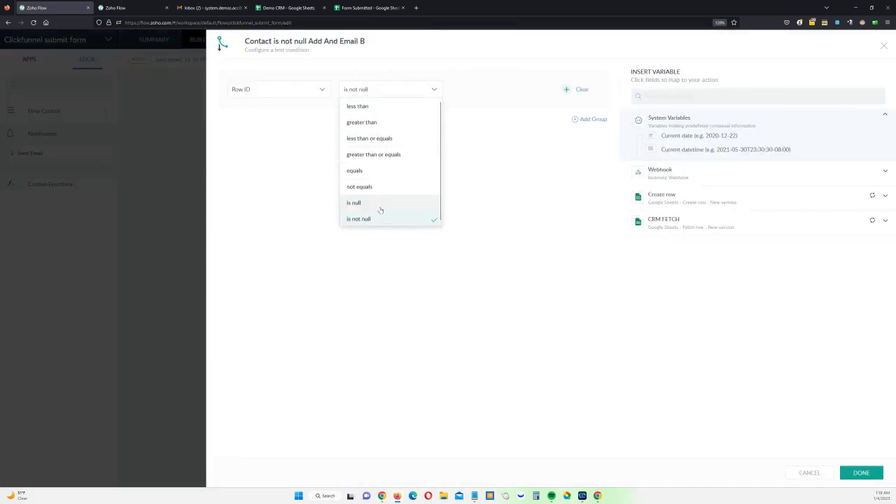
pyautogui.click(380, 203)
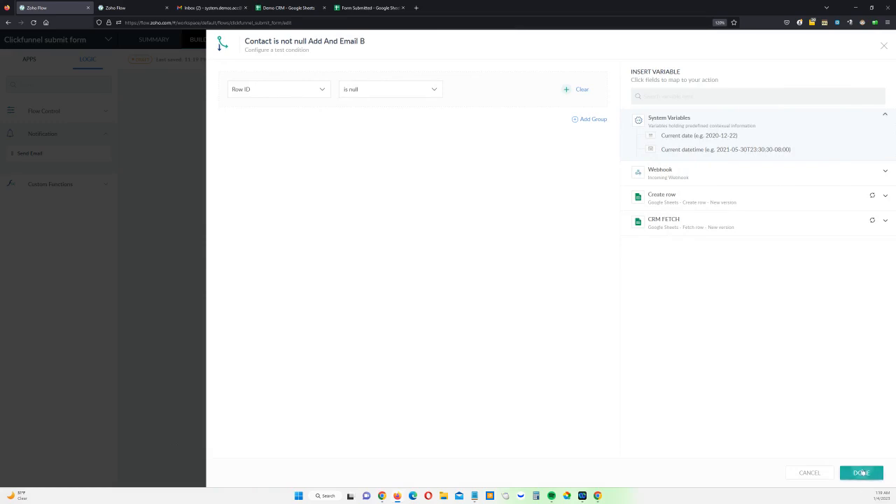
pyautogui.click(861, 472)
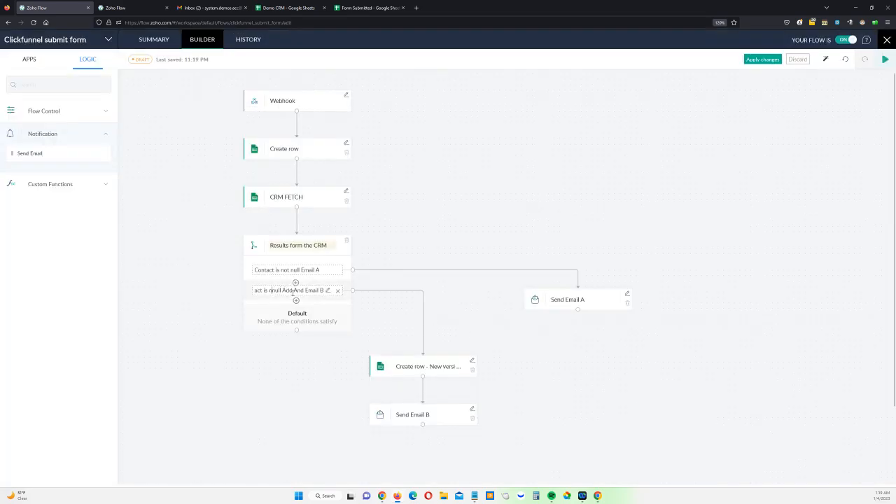
# Apply the new conditions, rename the row step to 'Create row -CRM', and apply again
pyautogui.click(756, 61)
pyautogui.click(477, 298)
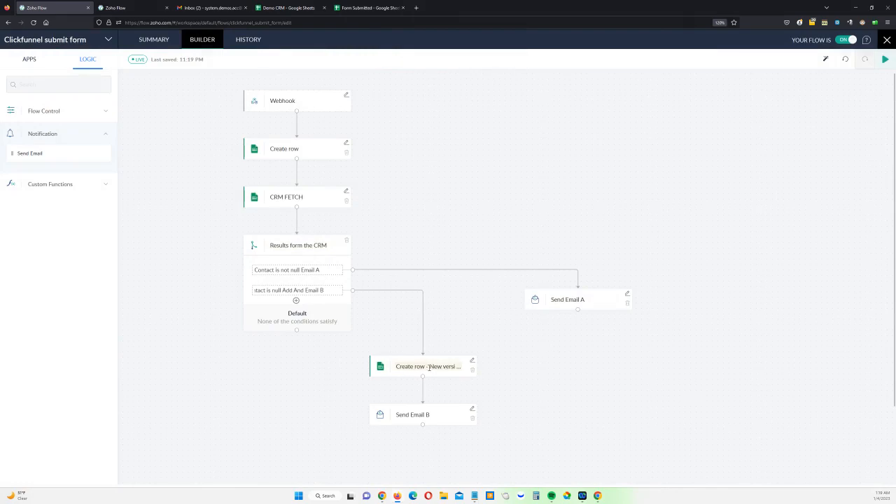
pyautogui.write('CRM')
pyautogui.press('Return')
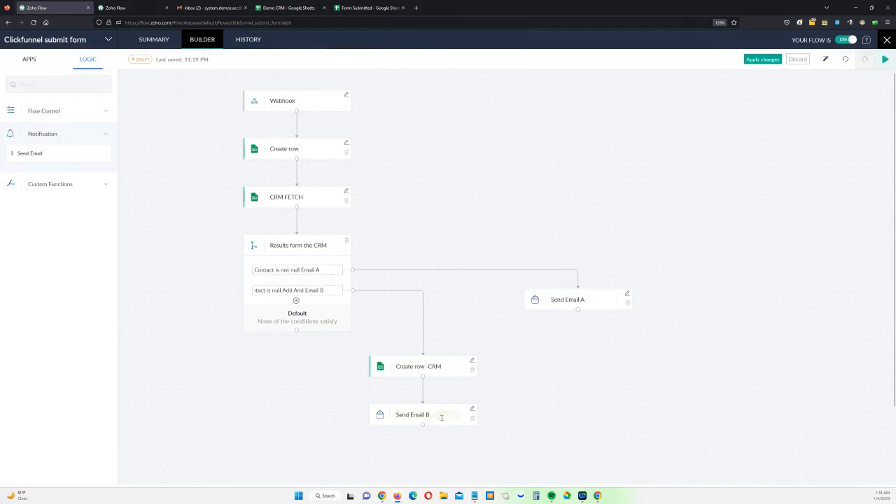
pyautogui.click(759, 59)
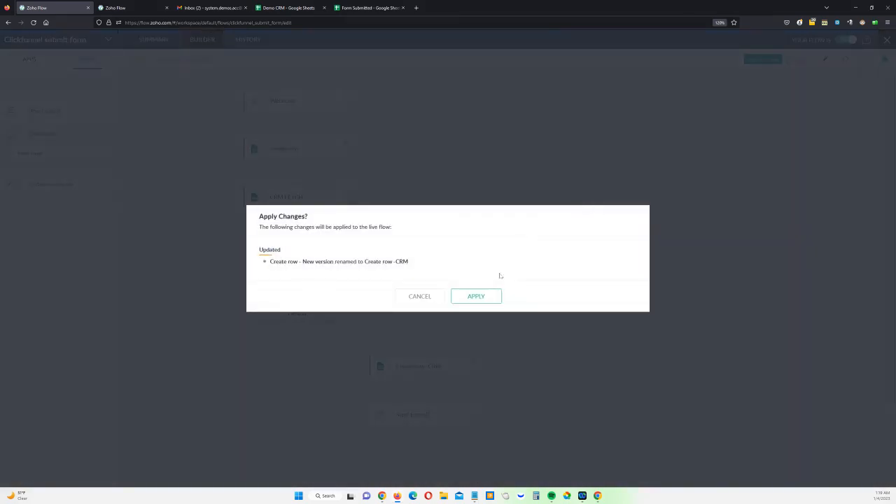
pyautogui.click(485, 296)
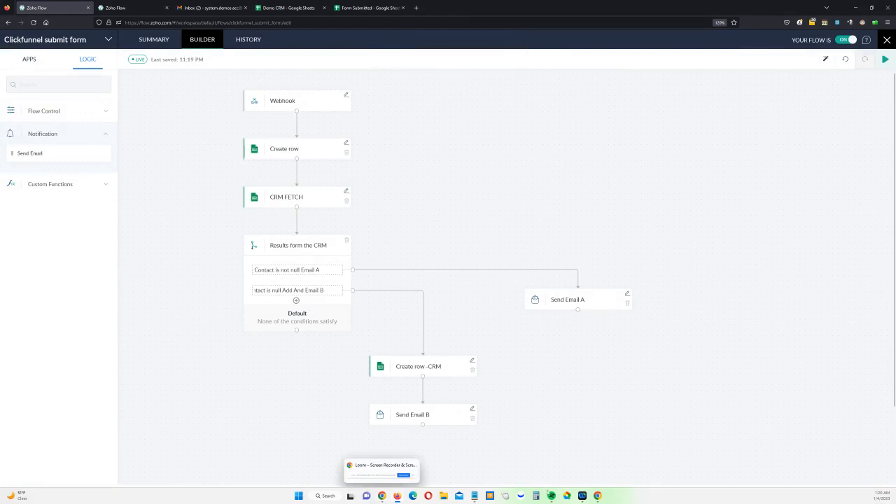
pyautogui.moveTo(597, 496)
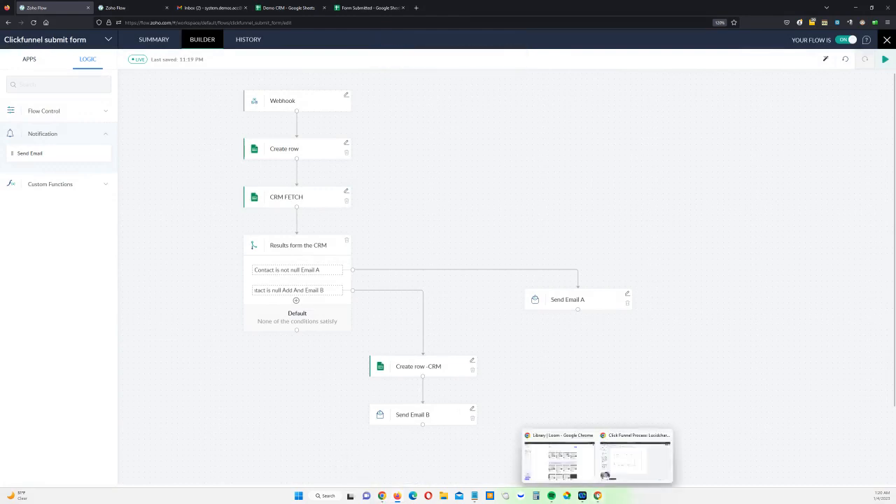
# Submit the prefilled sign-up form from the Launchboss site preview in ClickFunnels
pyautogui.click(624, 464)
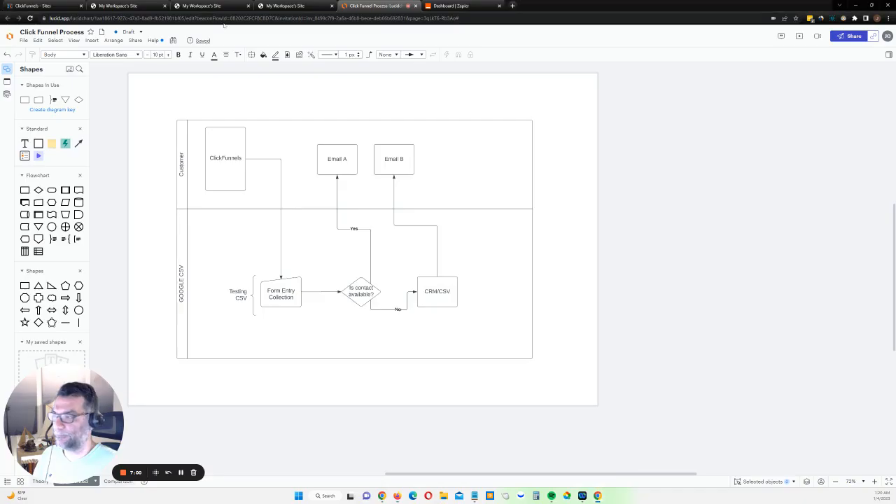
pyautogui.click(128, 7)
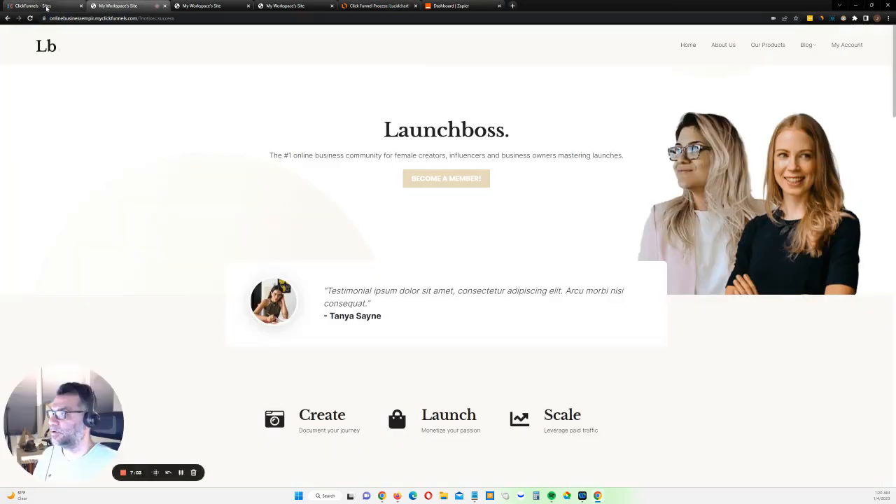
pyautogui.click(46, 8)
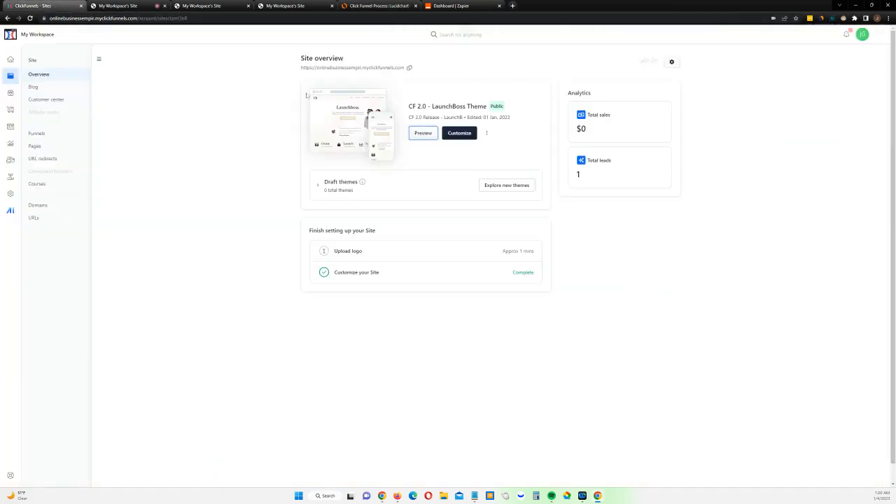
pyautogui.click(422, 133)
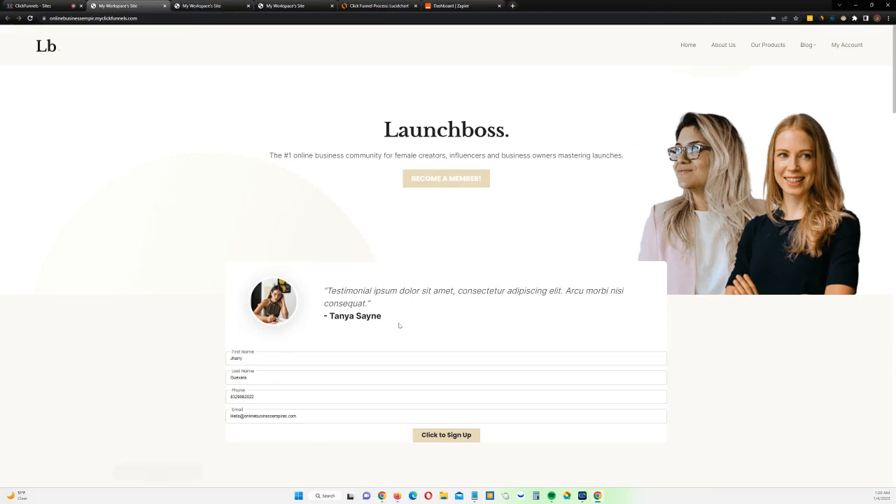
pyautogui.click(450, 435)
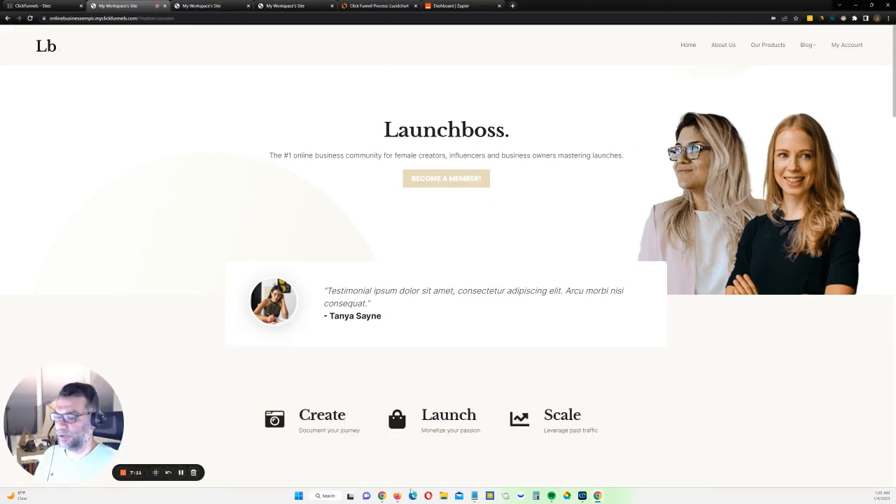
pyautogui.moveTo(397, 493)
pyautogui.click(406, 468)
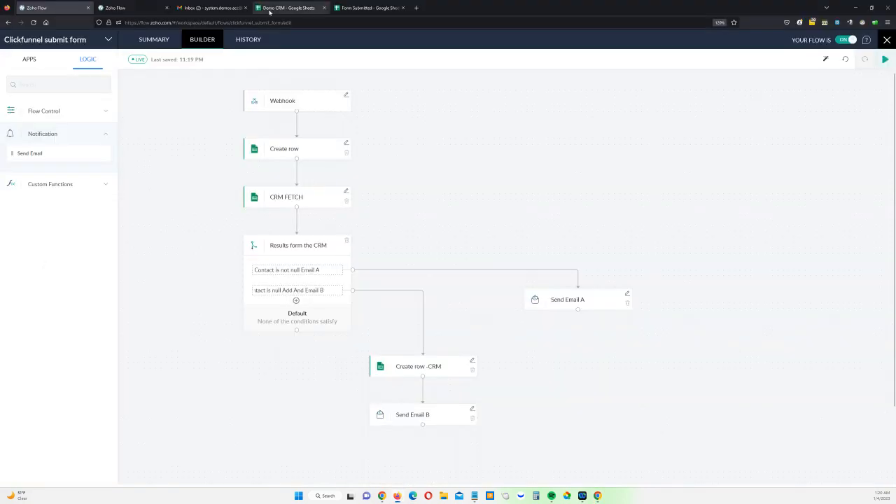
# Reload the task history, open the 11:20:20 PM run, and view Send Email B's output
pyautogui.click(119, 7)
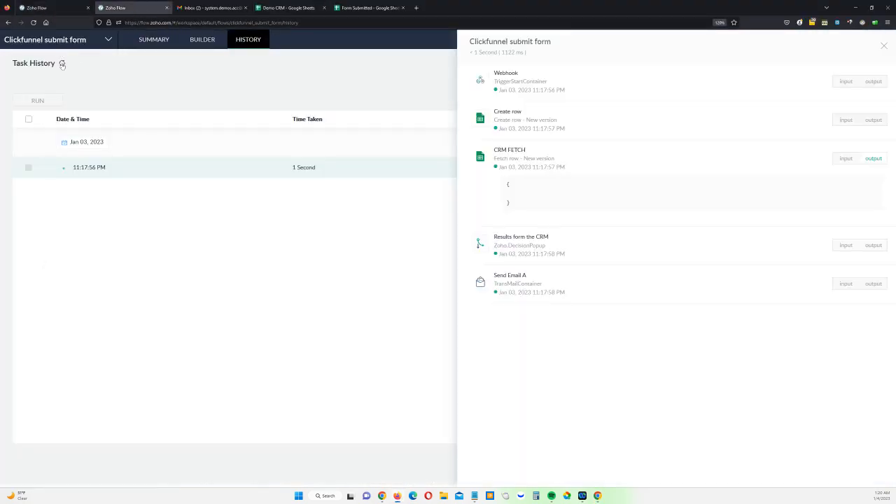
pyautogui.click(61, 63)
pyautogui.click(33, 23)
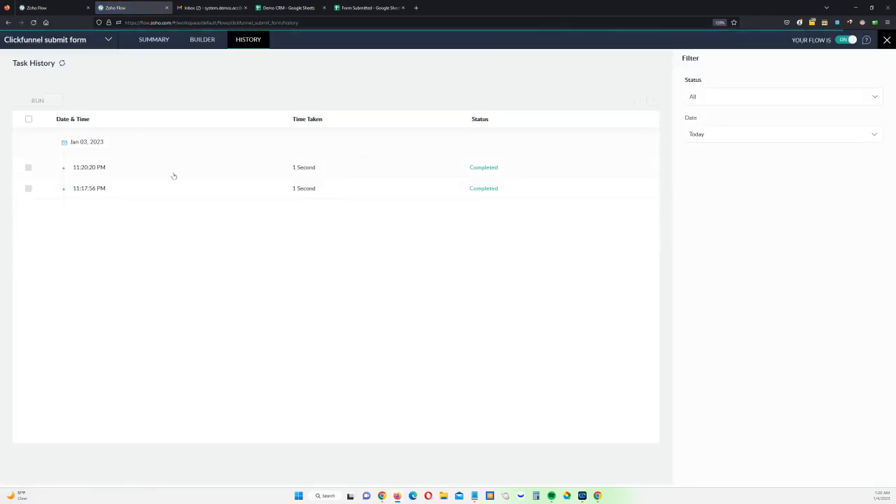
pyautogui.click(154, 173)
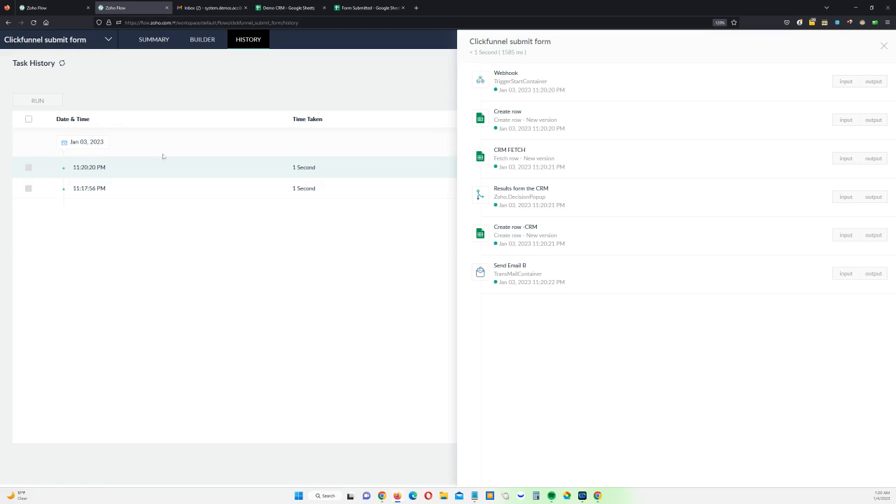
pyautogui.click(879, 279)
pyautogui.moveTo(379, 497)
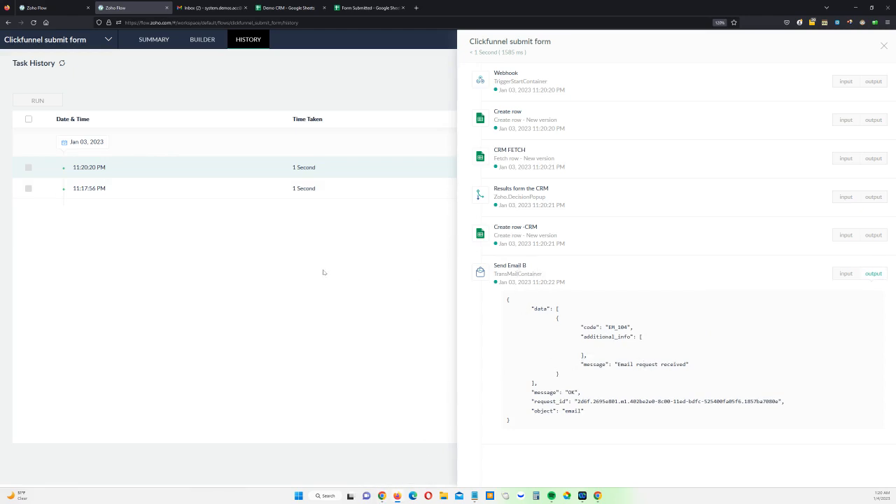
pyautogui.click(58, 12)
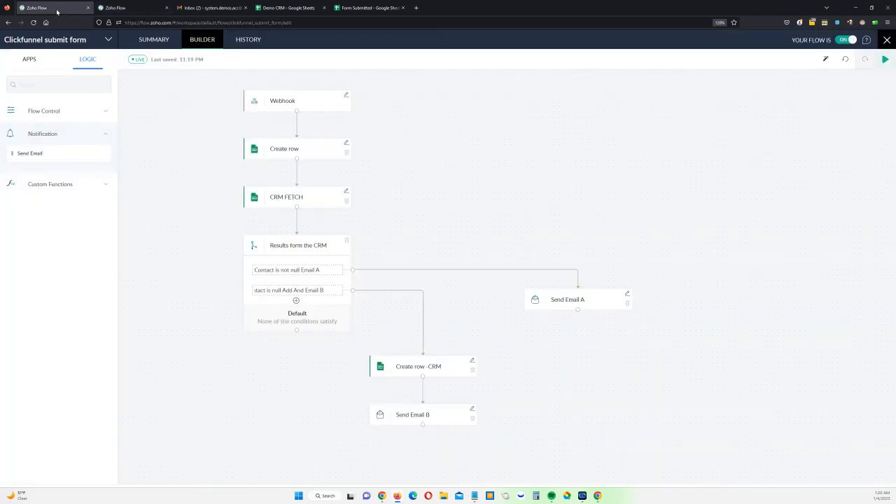
pyautogui.click(130, 10)
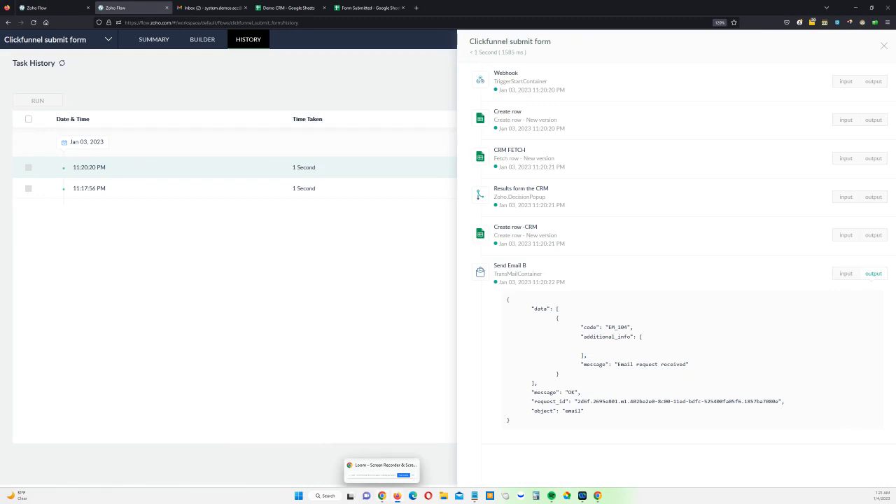
# Preview the Launchboss site again and resubmit the sign-up form with the same test details
pyautogui.moveTo(604, 497)
pyautogui.click(634, 458)
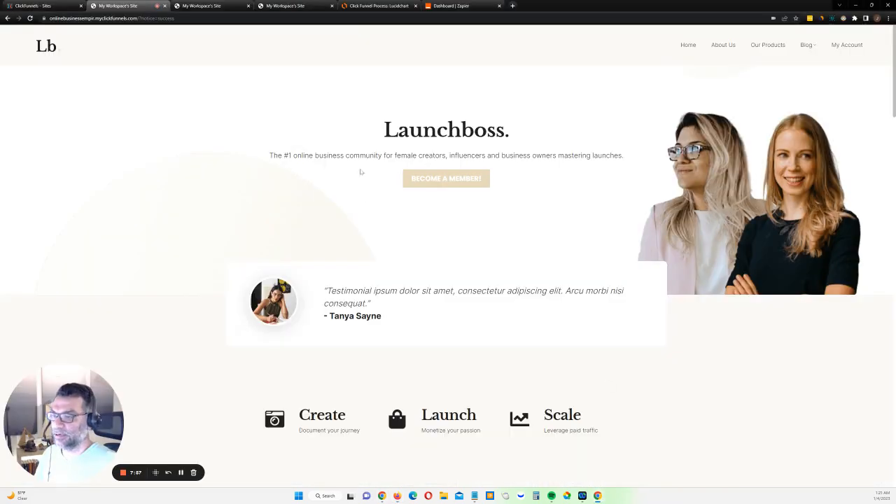
pyautogui.click(42, 5)
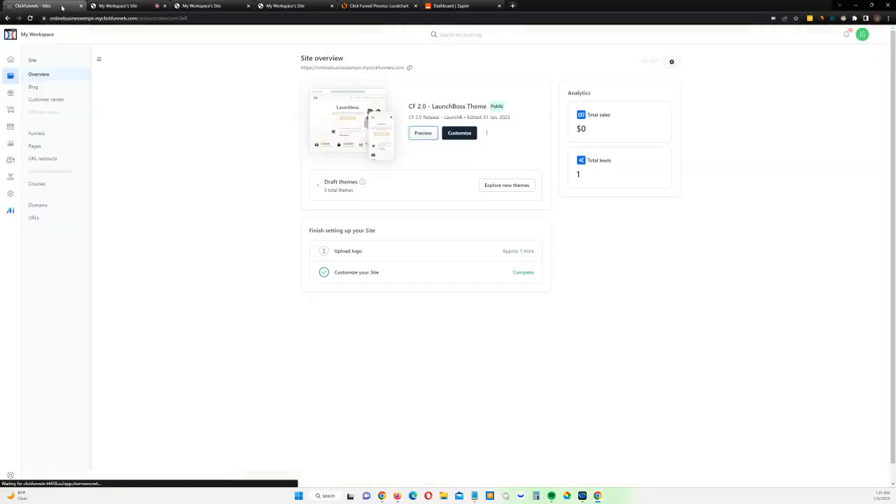
pyautogui.click(424, 134)
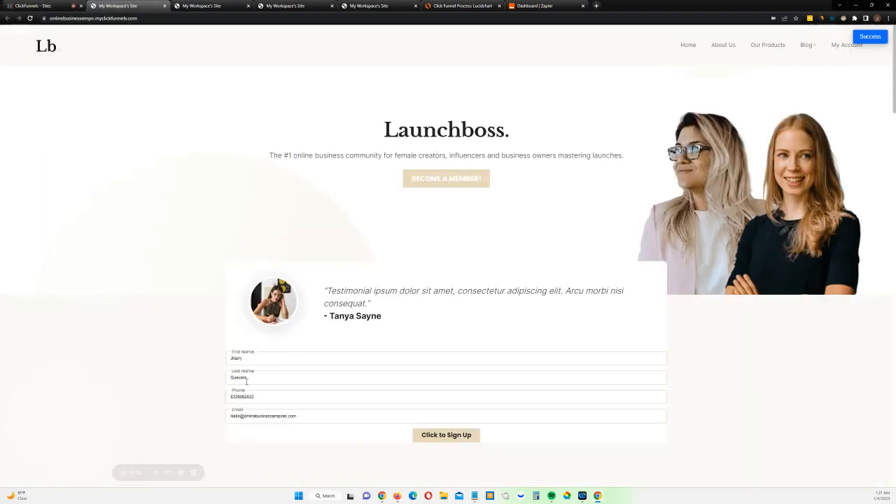
pyautogui.click(446, 436)
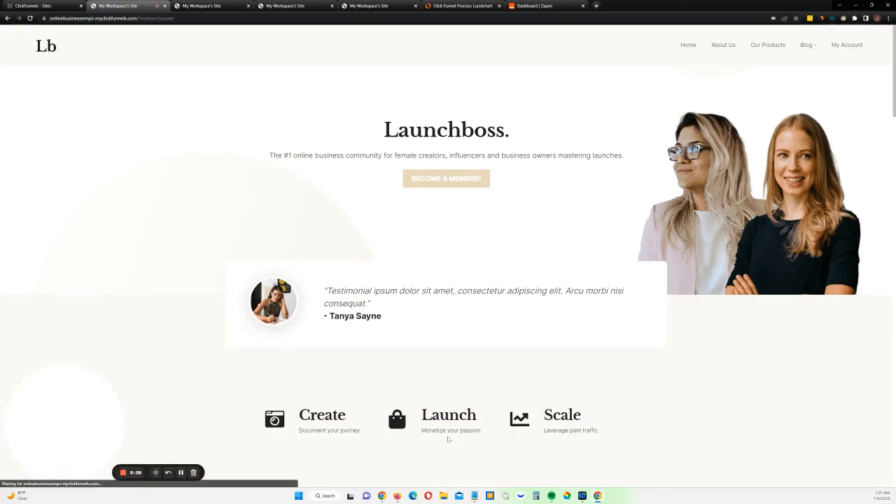
pyautogui.moveTo(397, 495)
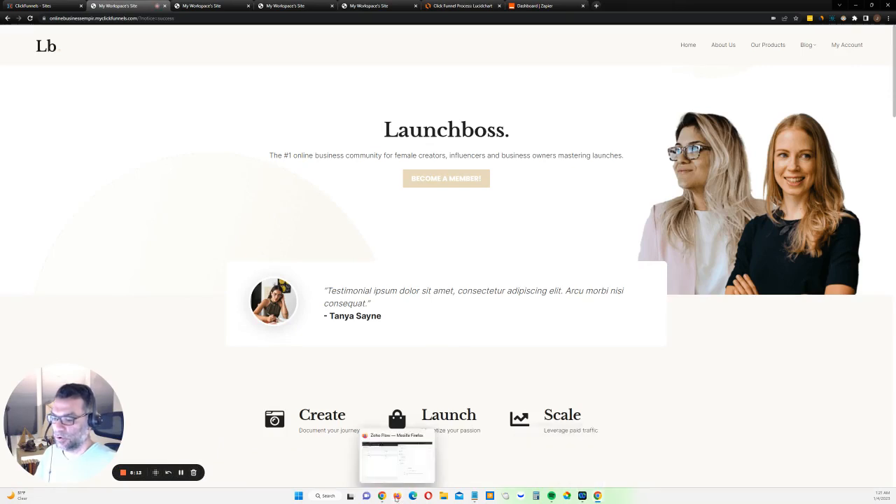
pyautogui.click(397, 496)
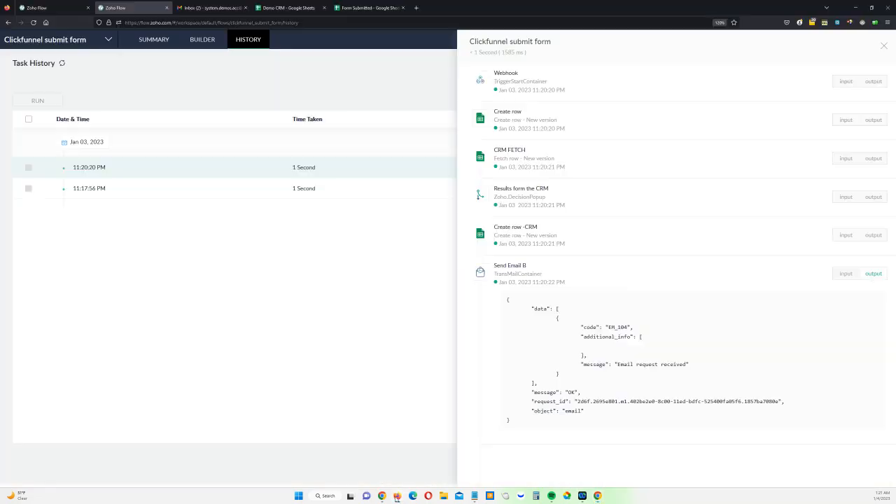
# Refresh the history and open the 11:21:17 PM run that ended at Send Email A
pyautogui.click(62, 63)
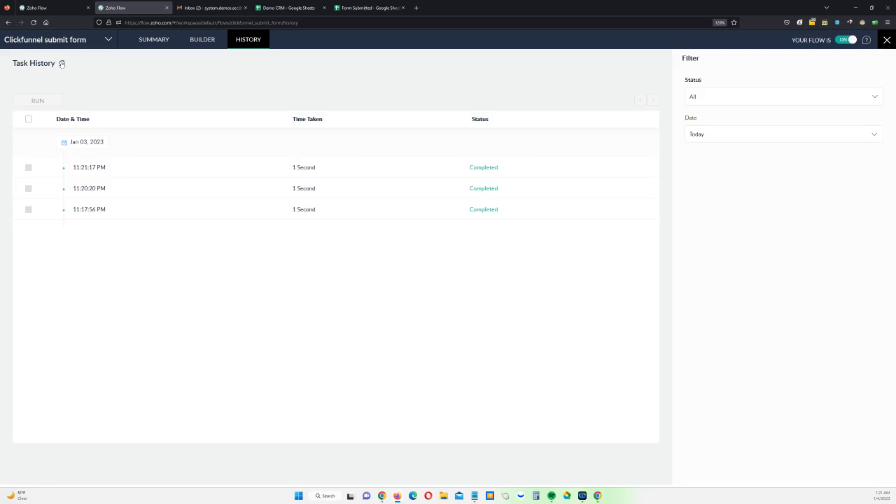
pyautogui.click(134, 169)
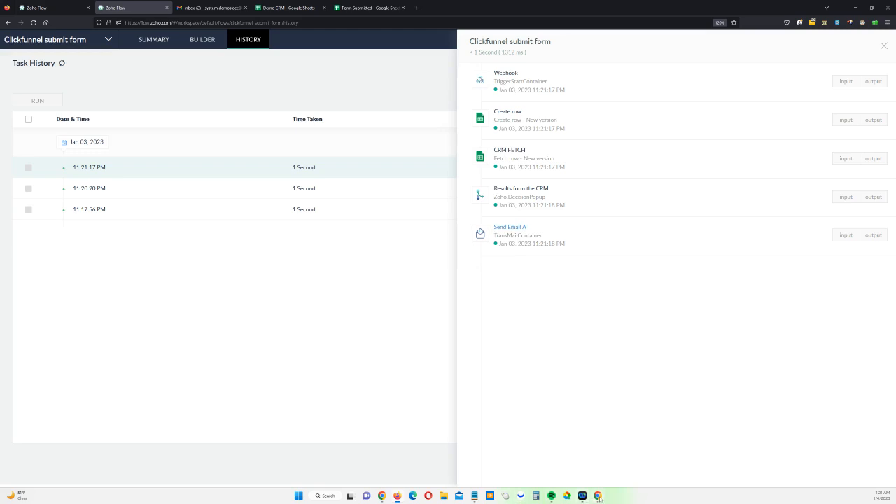
pyautogui.moveTo(599, 498)
pyautogui.click(623, 459)
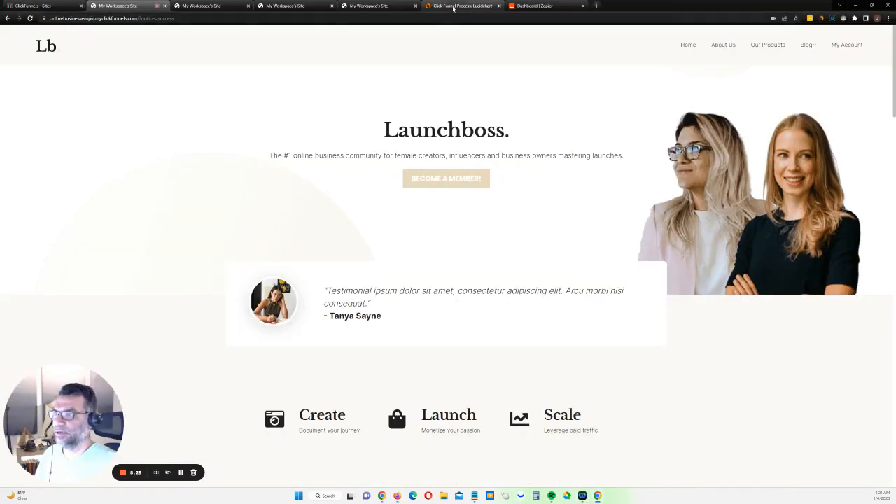
# Review the Yes/No branches of the Lucidchart Click Funnel Process diagram
pyautogui.click(454, 6)
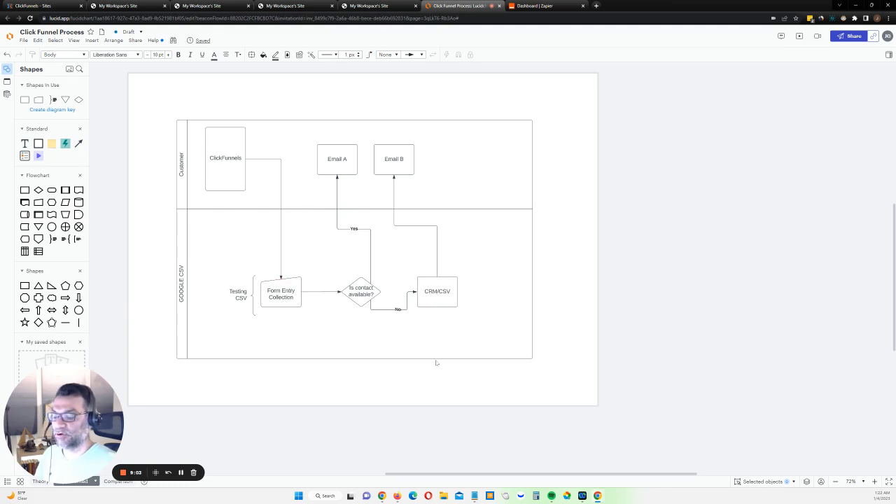
pyautogui.click(398, 496)
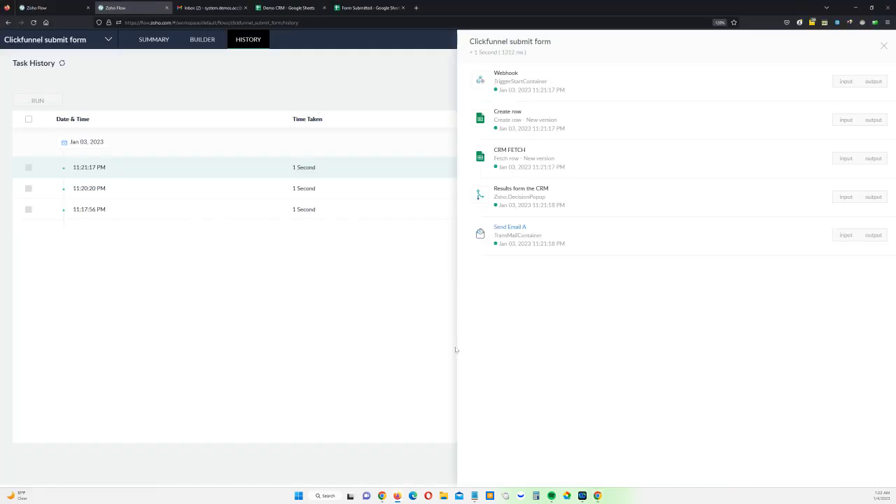
# Reload Demo CRM and Form Submitted to verify one New Lead row and three submissions
pyautogui.click(298, 9)
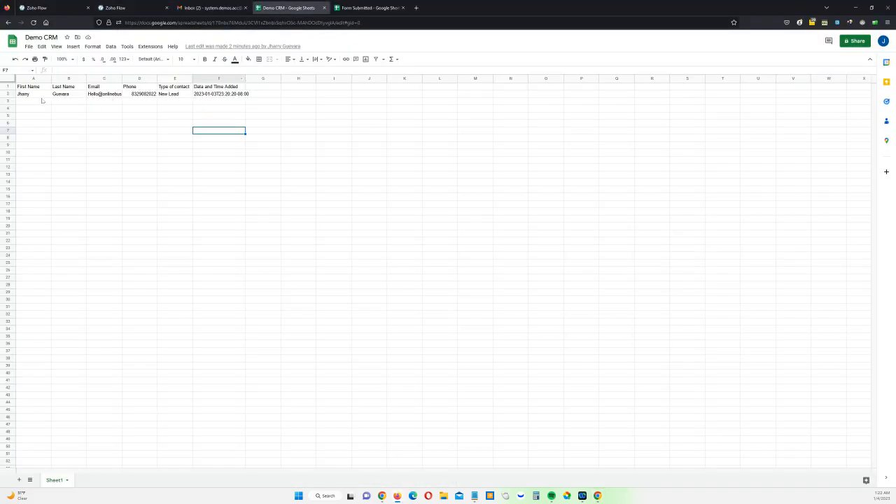
pyautogui.click(33, 23)
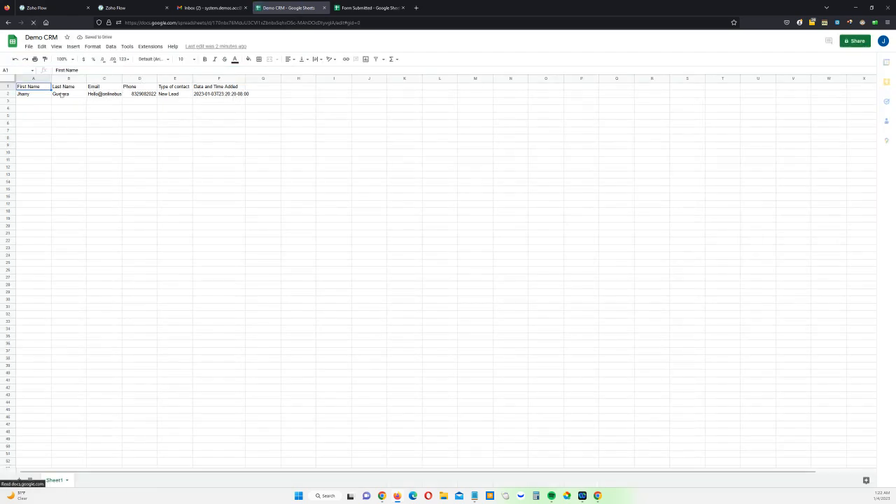
pyautogui.click(370, 9)
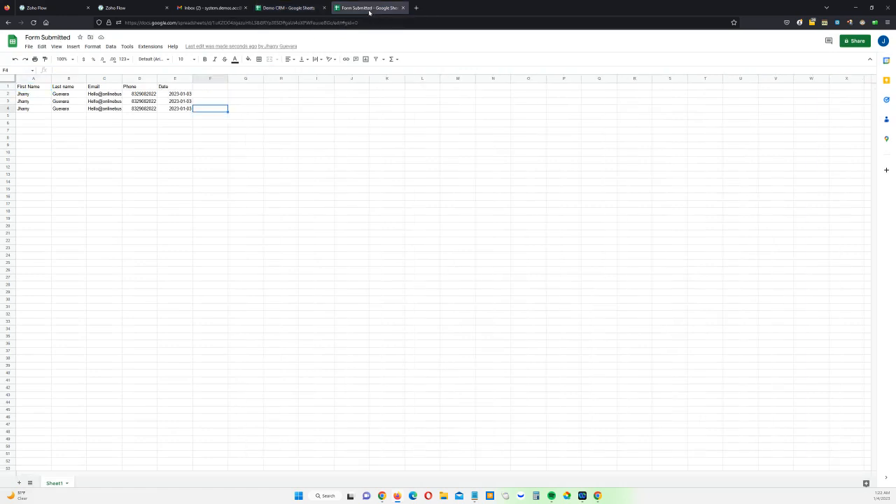
pyautogui.moveTo(114, 100)
pyautogui.click(33, 22)
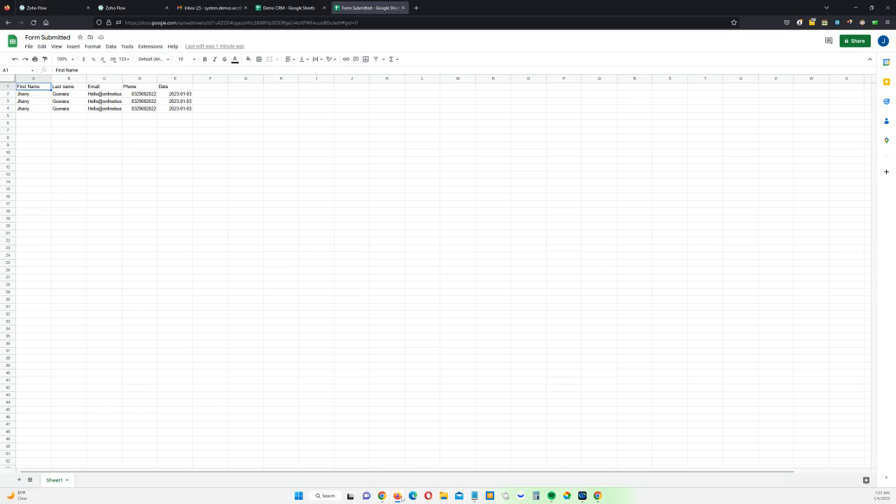
pyautogui.moveTo(597, 496)
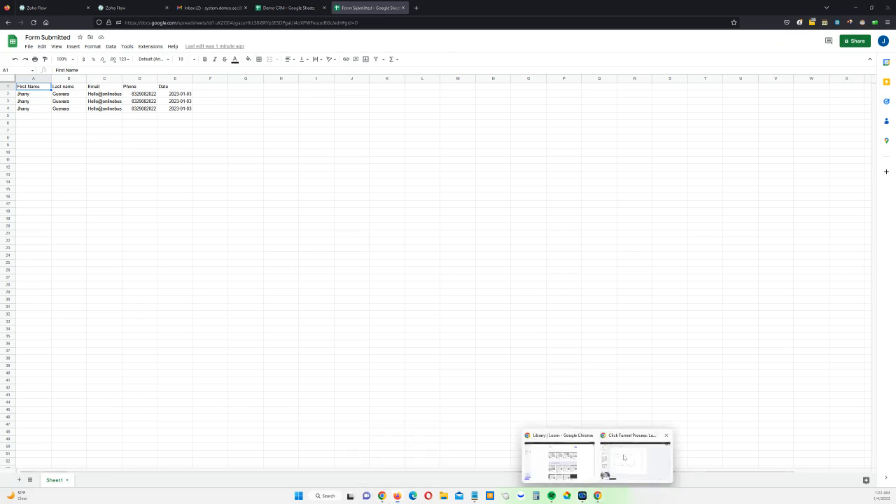
pyautogui.click(624, 457)
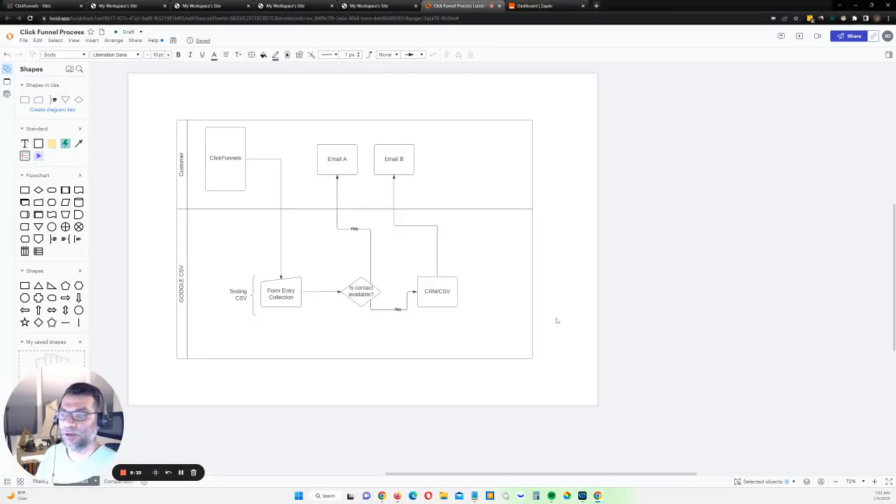